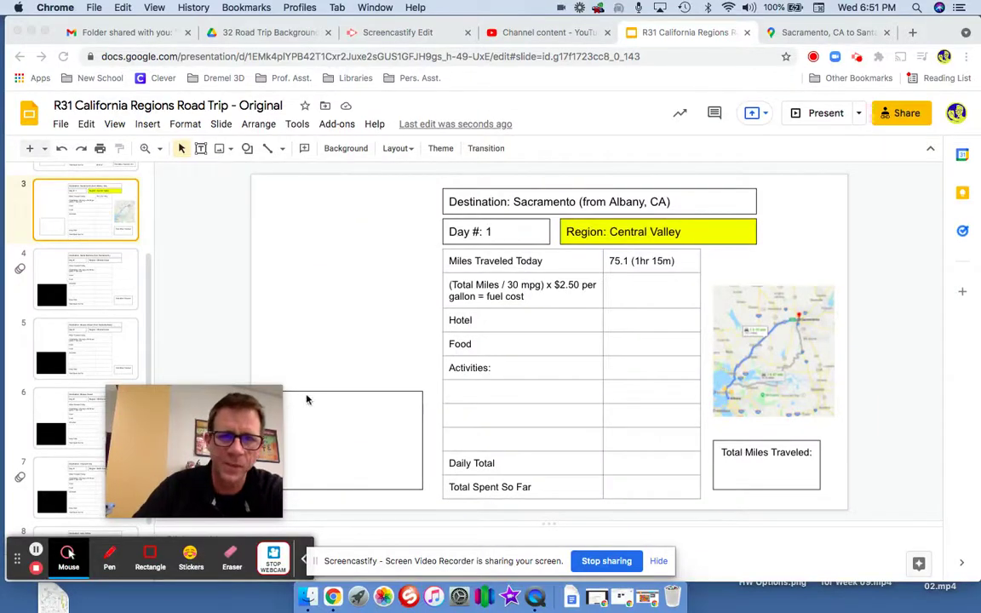
Step: Check slide 3's route map, then open slide 4 and show the Sacramento–Santa Barbara directions (393 miles)
{"action": "left_click_drag", "start_coordinate": [233, 397], "coordinate": [161, 389]}
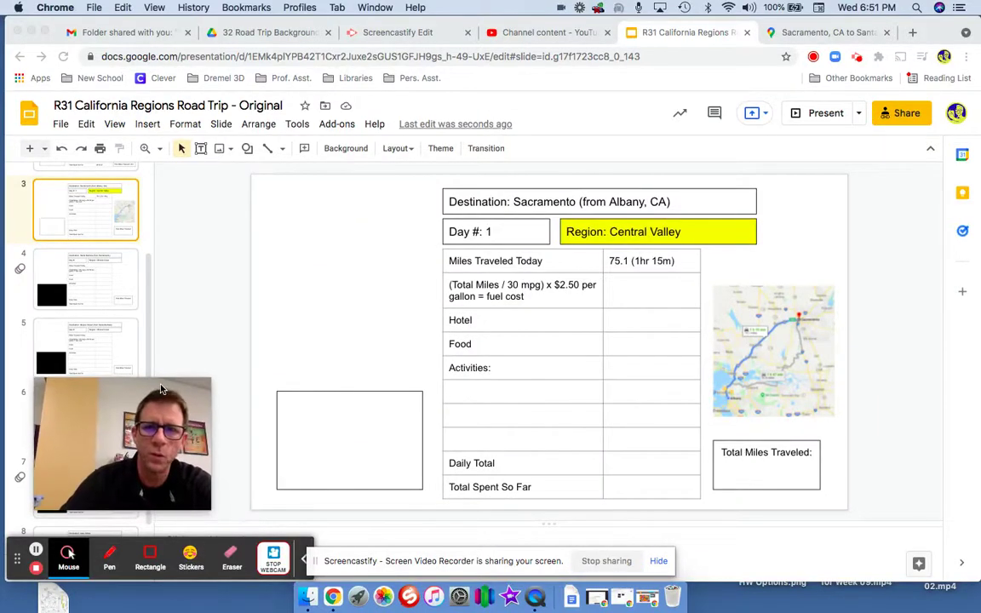
{"action": "left_click", "coordinate": [782, 344]}
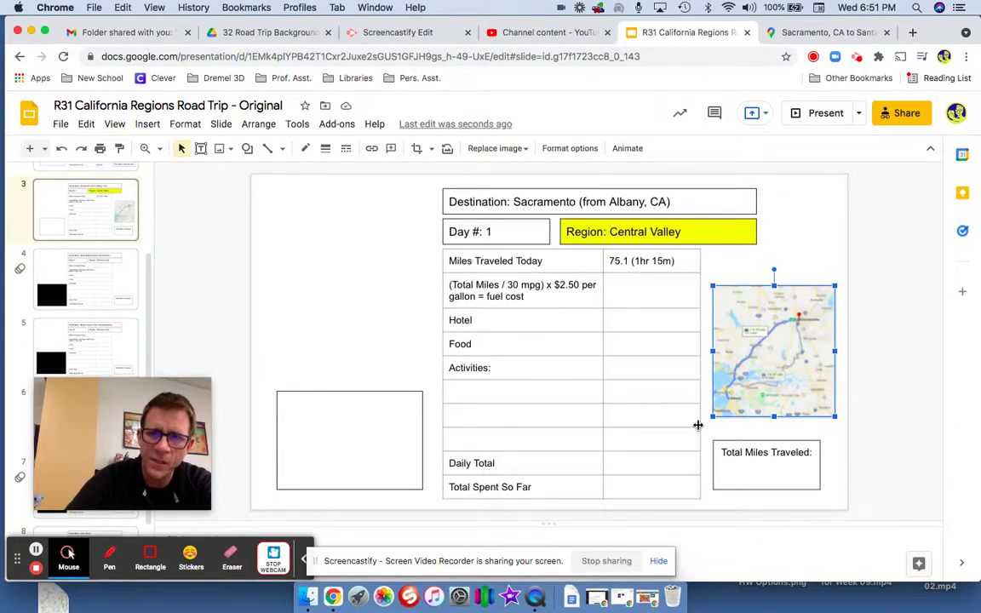
{"action": "left_click", "coordinate": [825, 32]}
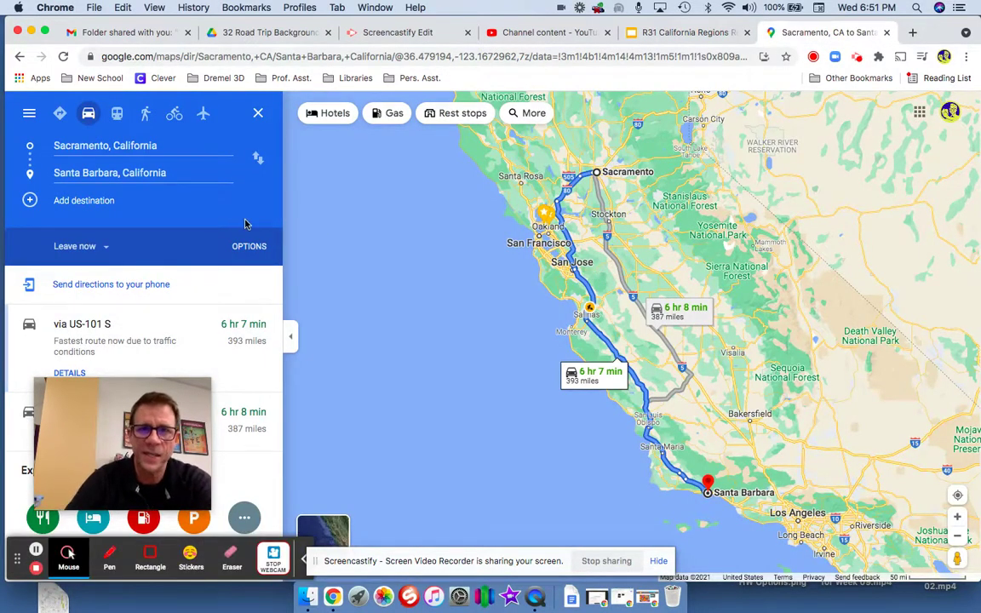
{"action": "left_click", "coordinate": [686, 34]}
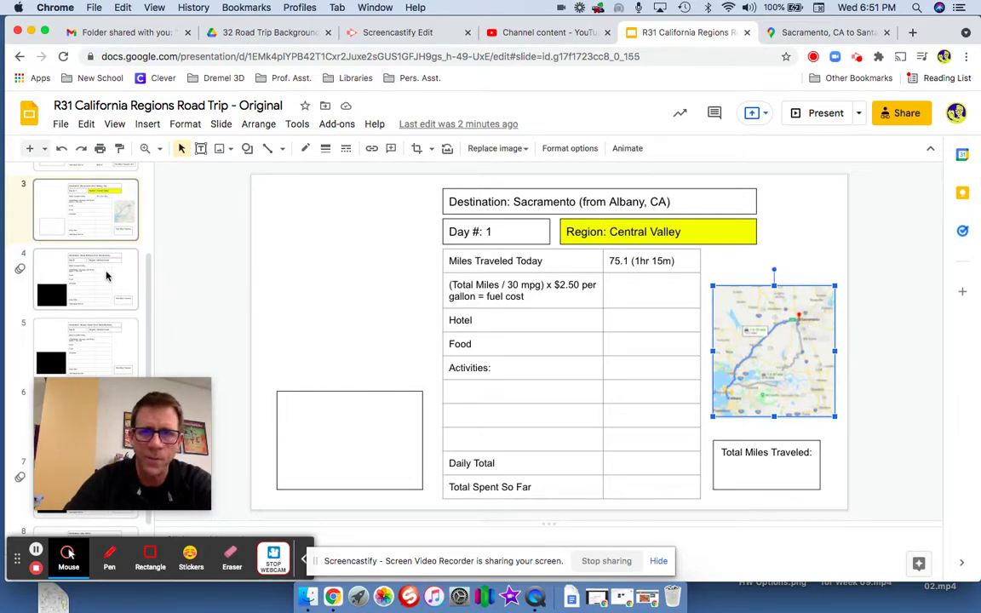
{"action": "left_click", "coordinate": [107, 275]}
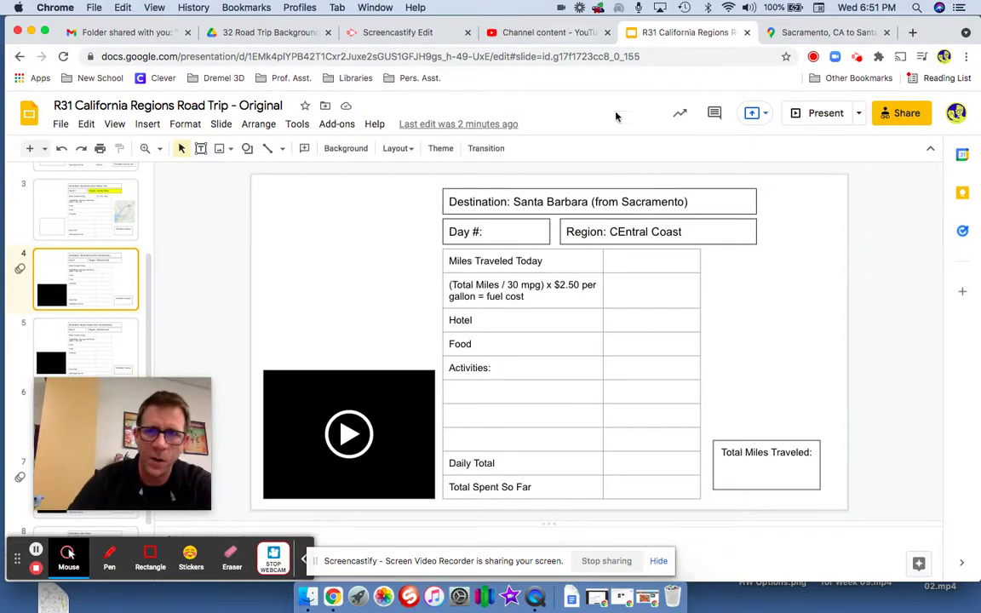
{"action": "left_click", "coordinate": [822, 34]}
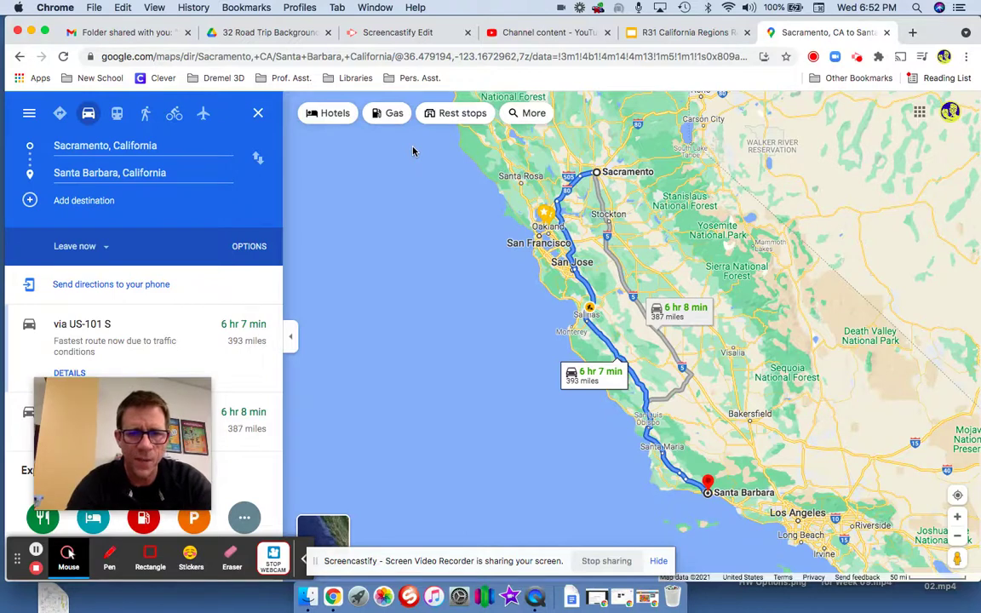
Step: Capture a region screenshot covering the whole Sacramento to Santa Barbara route on the map
{"action": "key", "text": "super+shift+4"}
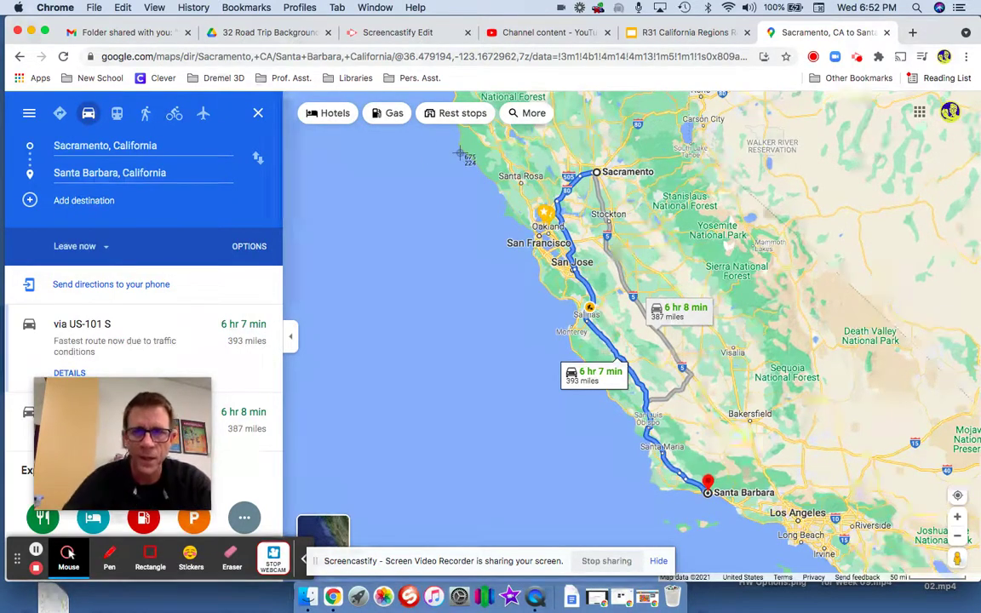
{"action": "left_click_drag", "start_coordinate": [451, 135], "coordinate": [651, 528]}
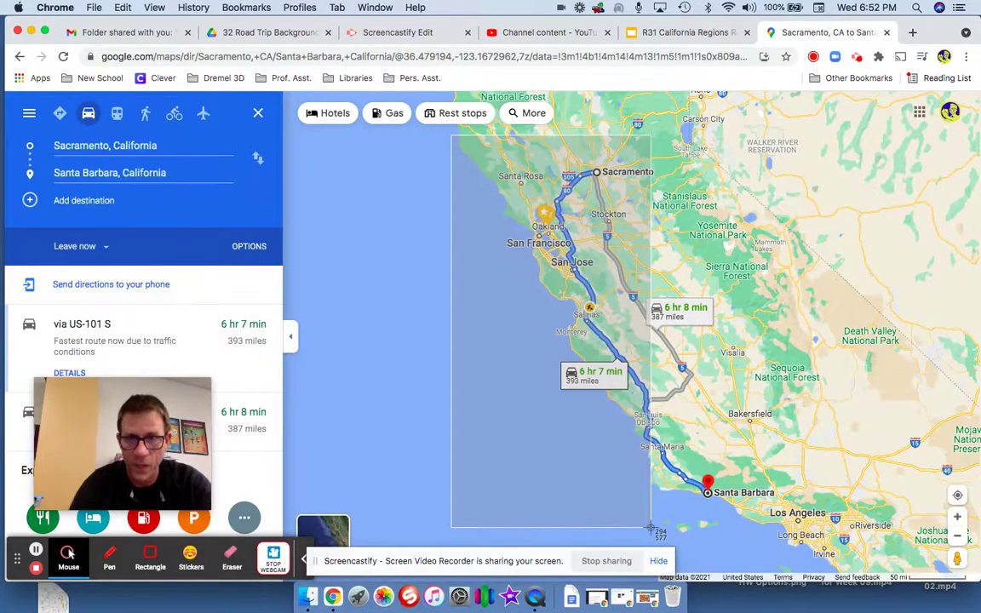
{"action": "left_click_drag", "start_coordinate": [651, 528], "coordinate": [830, 528]}
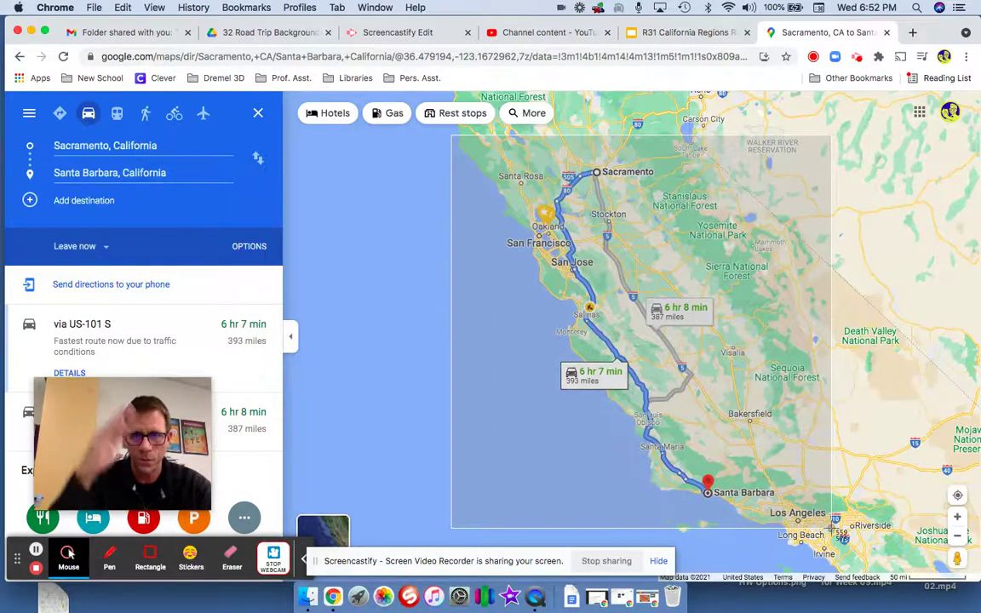
{"action": "left_click_drag", "start_coordinate": [830, 528], "coordinate": [832, 532]}
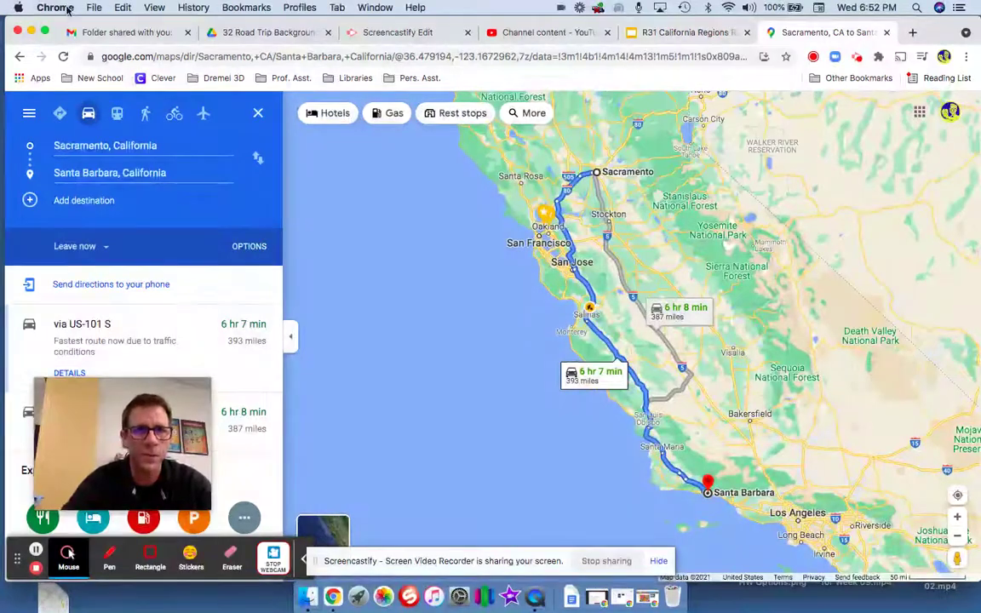
Step: Move the route screenshot to the desktop's left edge, narrow the browser beside it, and return to the presentation
{"action": "left_click", "coordinate": [30, 31]}
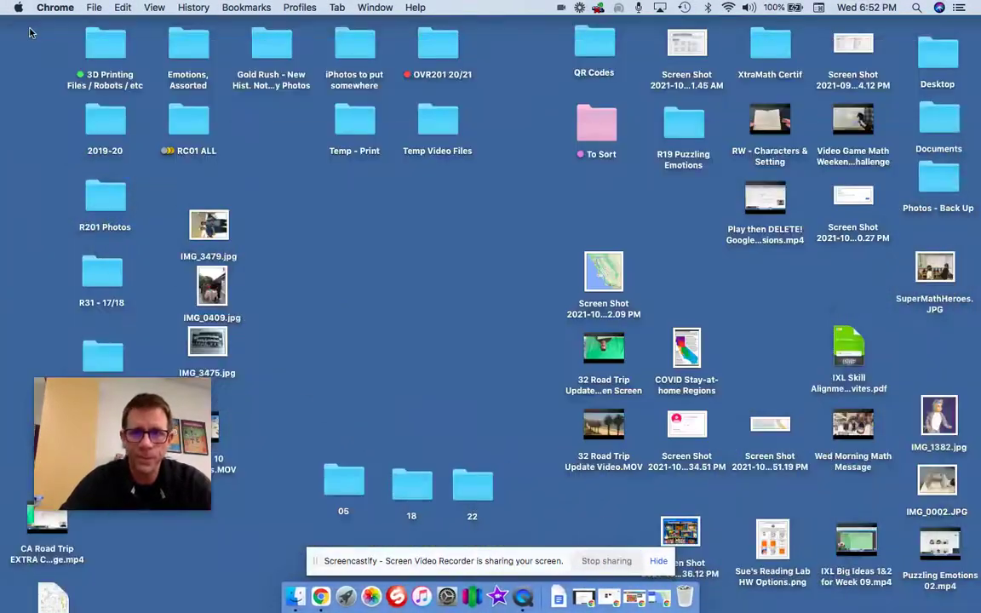
{"action": "left_click_drag", "start_coordinate": [600, 273], "coordinate": [38, 294]}
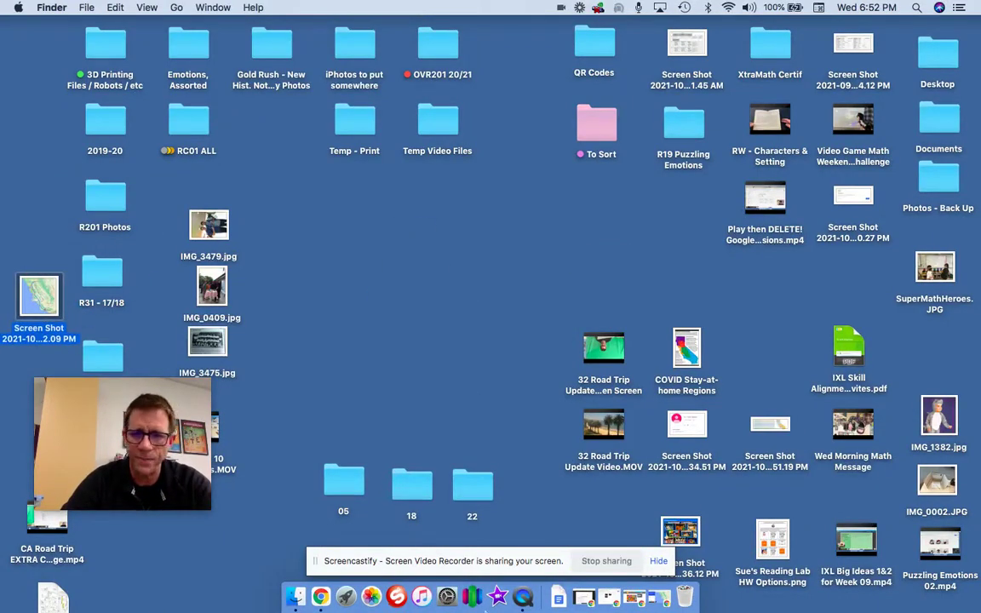
{"action": "left_click", "coordinate": [659, 596]}
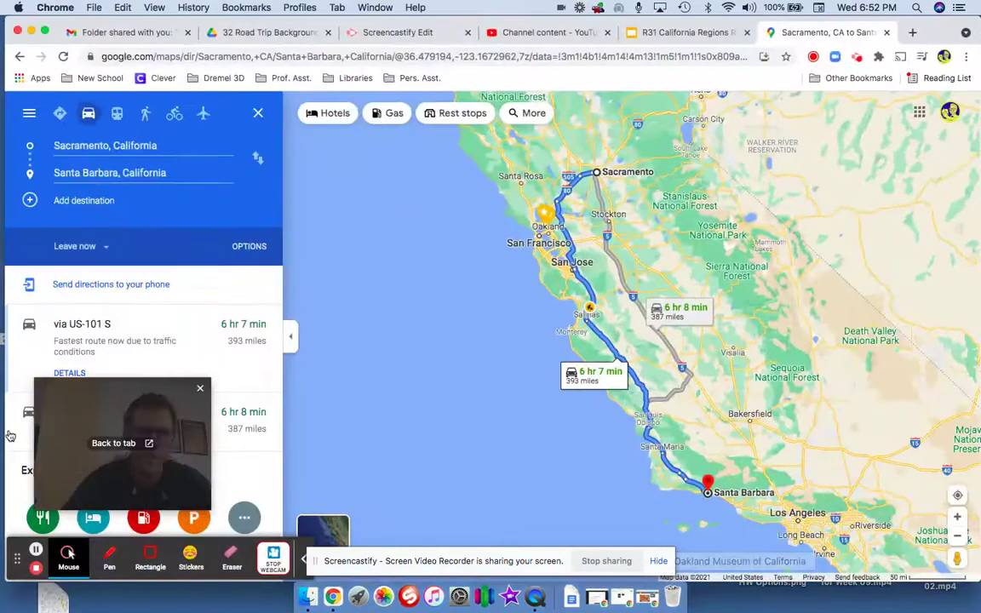
{"action": "left_click_drag", "start_coordinate": [4, 358], "coordinate": [65, 358]}
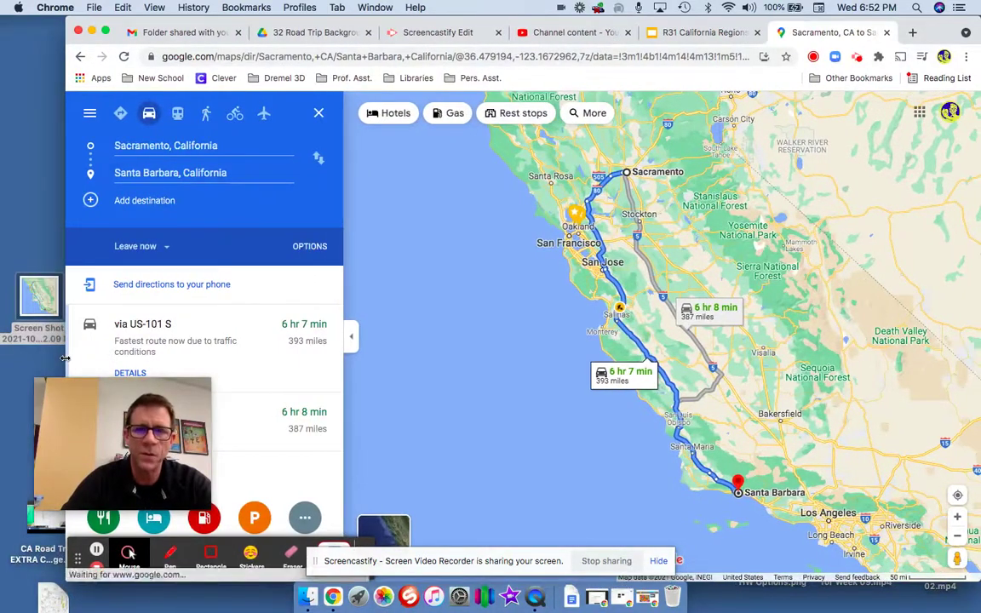
{"action": "left_click", "coordinate": [699, 31]}
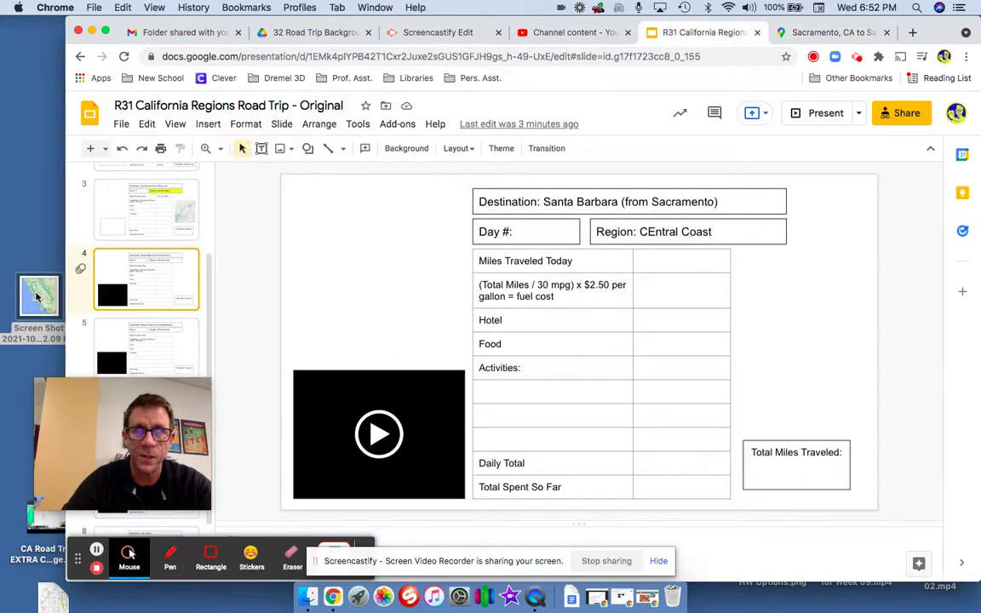
Step: Drop the route screenshot onto the Santa Barbara slide and position it beside the trip-cost table
{"action": "left_click_drag", "start_coordinate": [37, 296], "coordinate": [796, 354]}
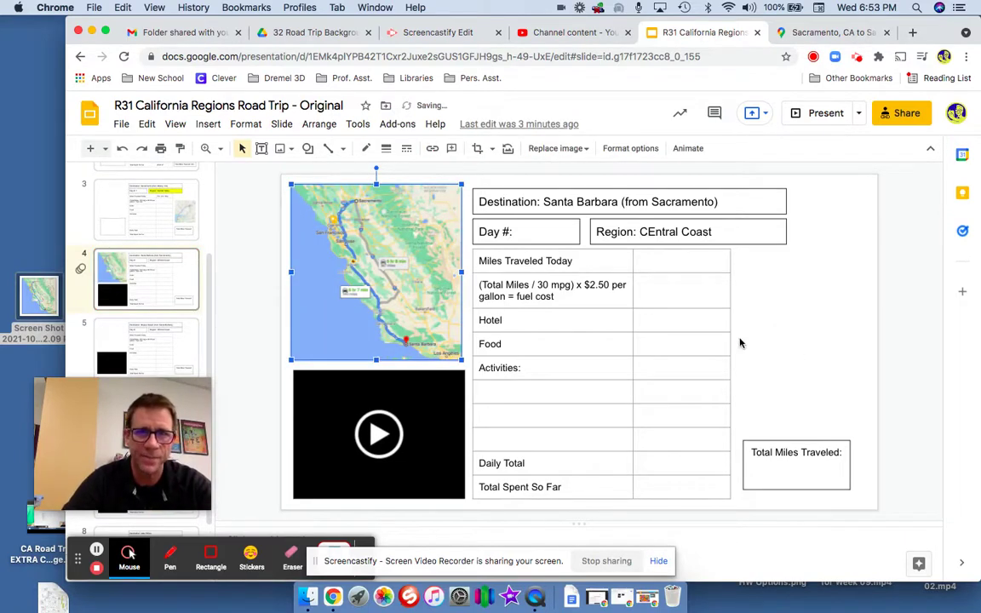
{"action": "left_click_drag", "start_coordinate": [406, 253], "coordinate": [806, 320]}
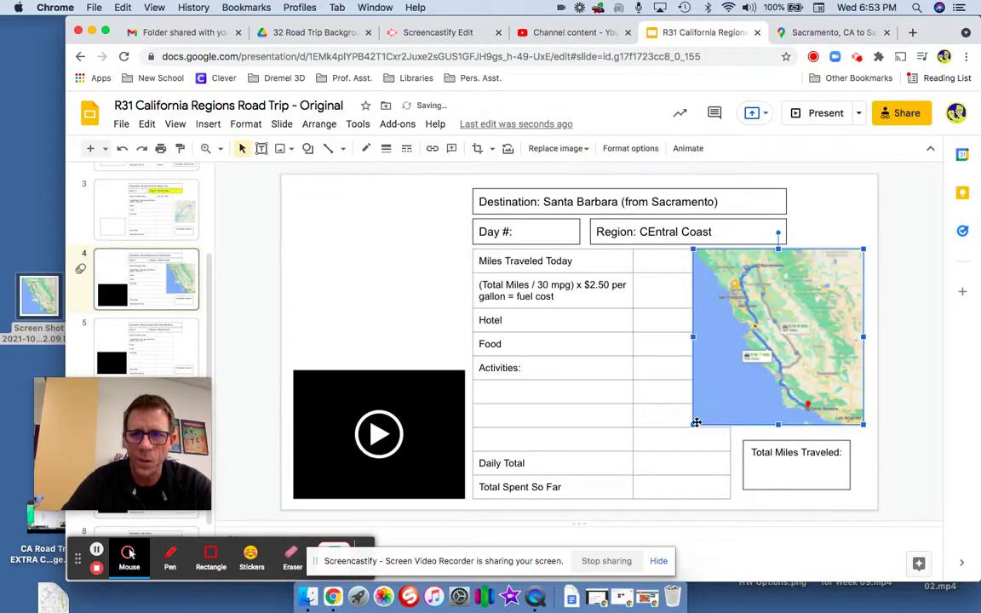
{"action": "left_click", "coordinate": [635, 329]}
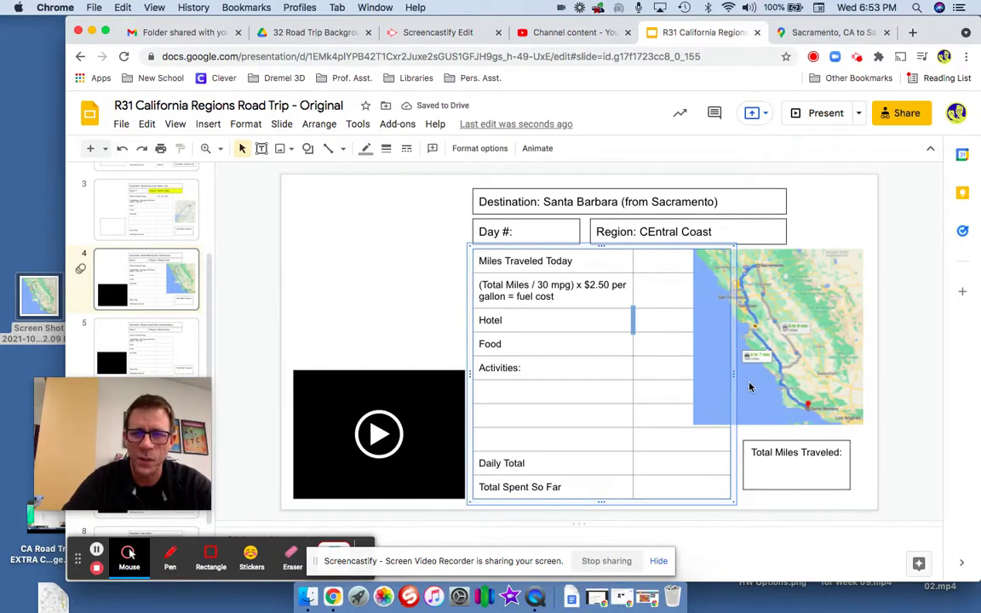
{"action": "key", "text": "cmd+z"}
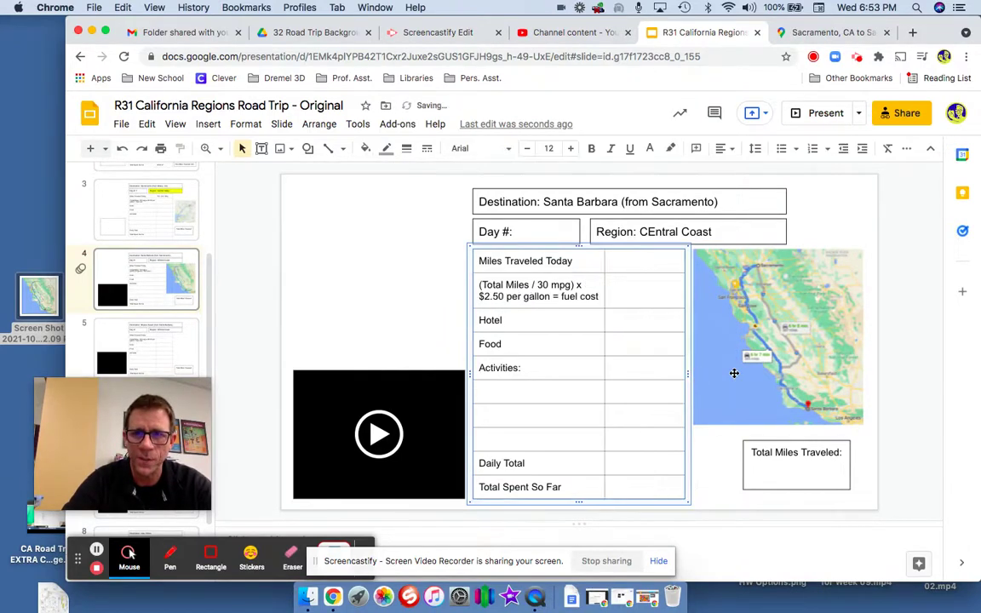
{"action": "left_click", "coordinate": [647, 374]}
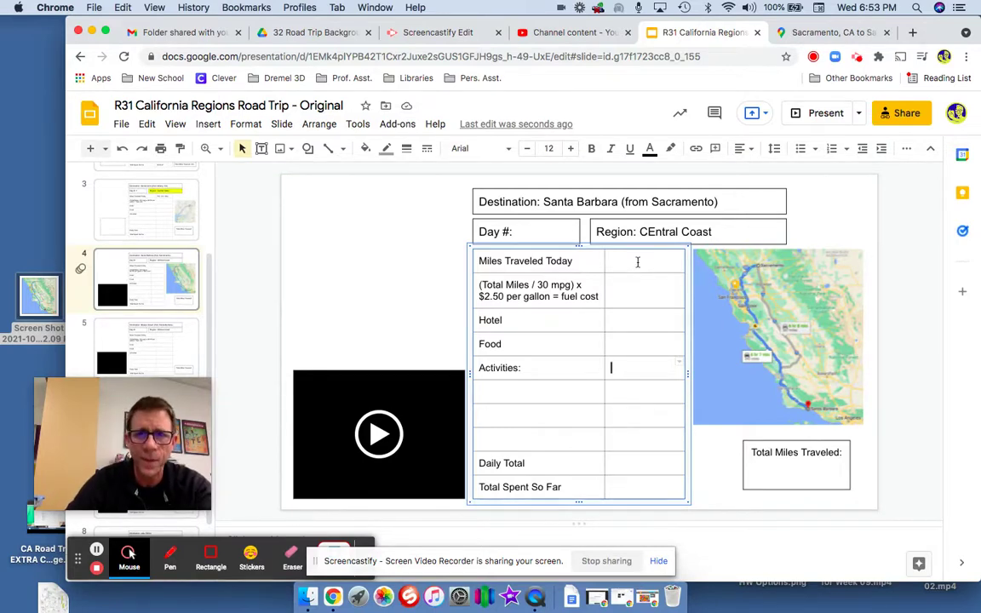
Step: Compare the 387-mile inland route with the 393-mile US-101 S route, keeping US-101
{"action": "left_click", "coordinate": [819, 32]}
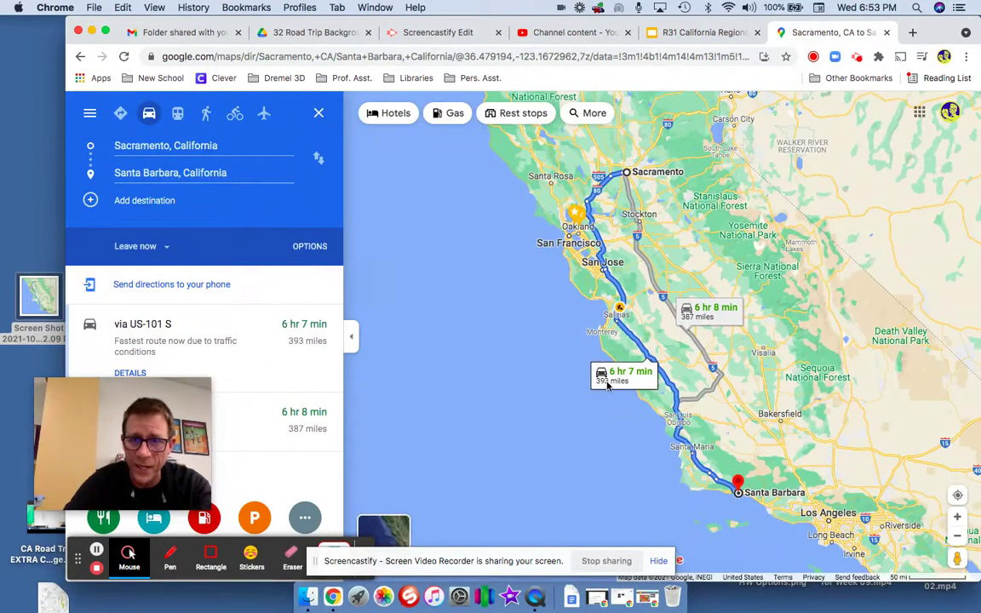
{"action": "left_click", "coordinate": [712, 317]}
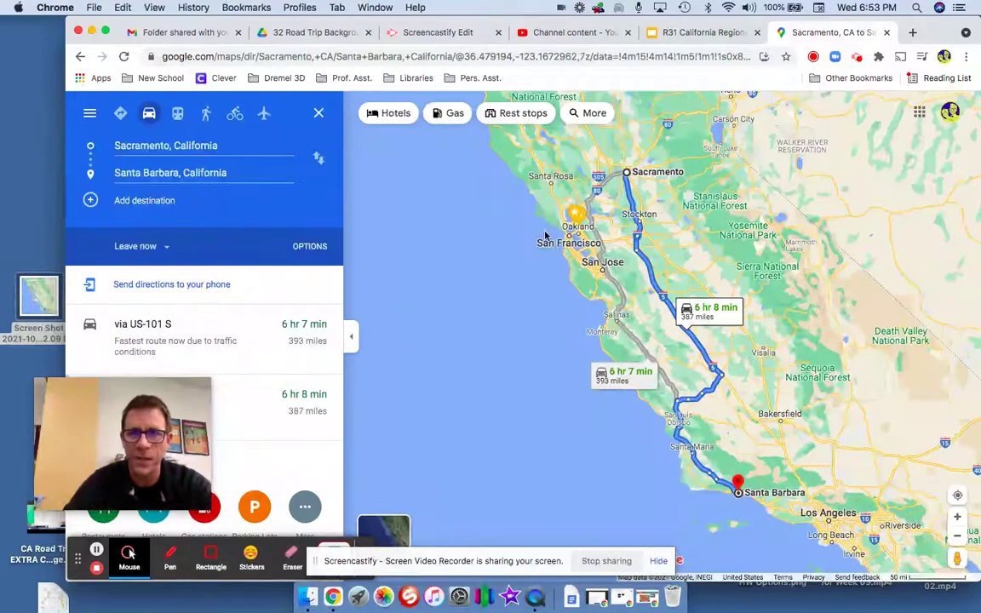
{"action": "left_click", "coordinate": [700, 32]}
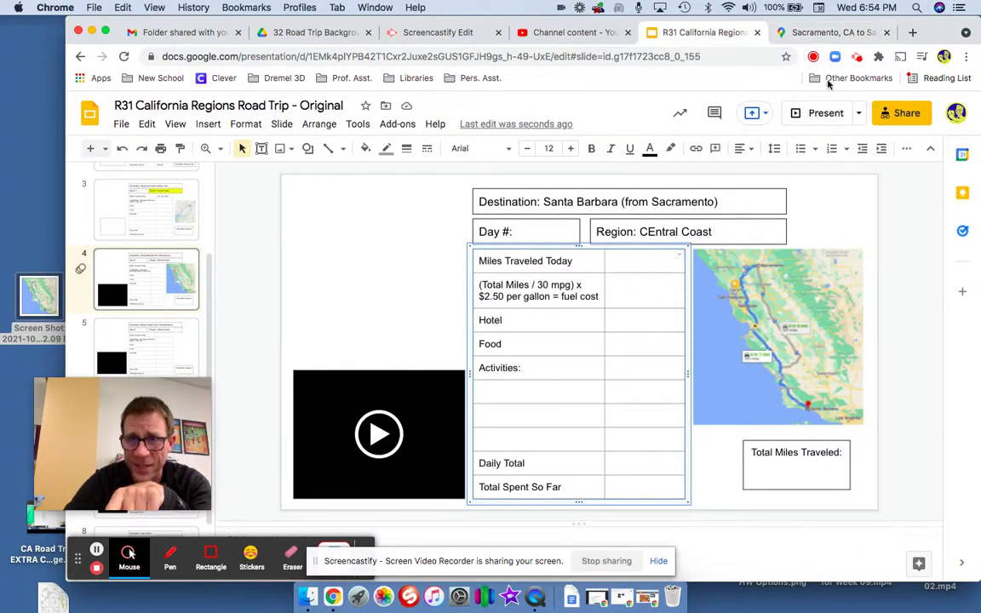
{"action": "left_click", "coordinate": [801, 33]}
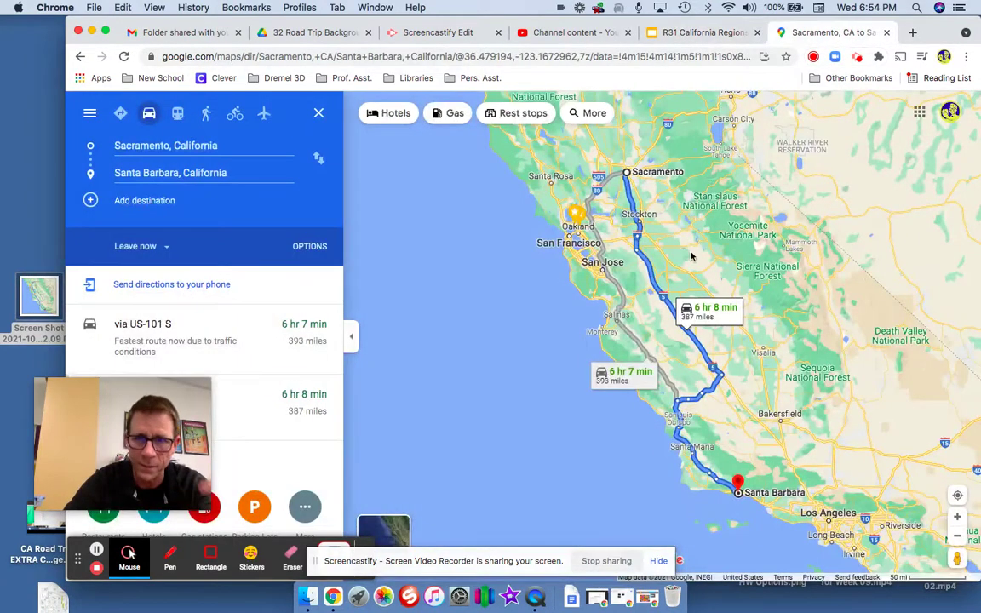
{"action": "left_click", "coordinate": [628, 376]}
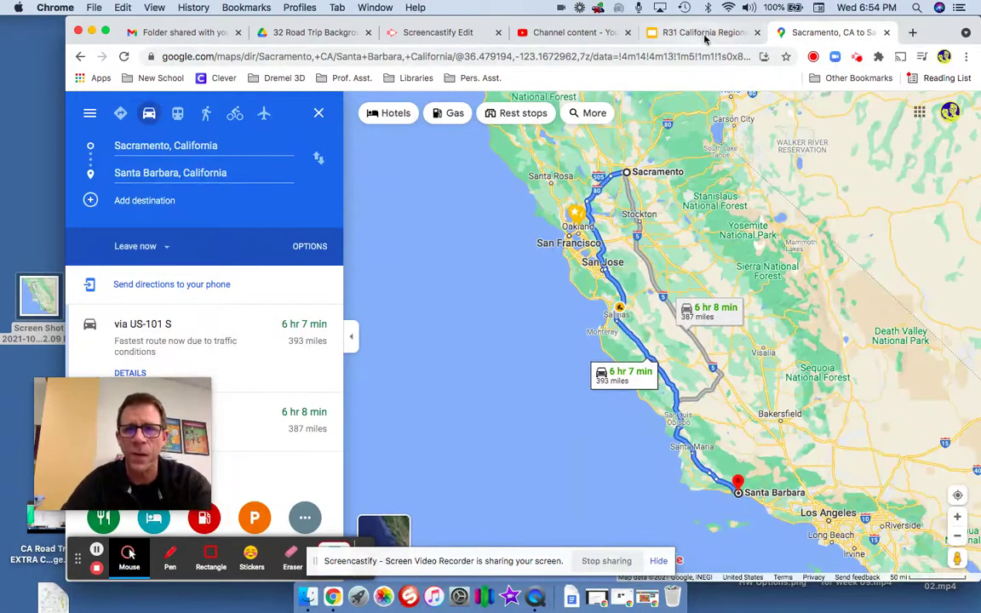
Step: Enter '393 mile' in the Santa Barbara slide's Miles Traveled Today cell
{"action": "left_click", "coordinate": [639, 32]}
{"action": "type", "text": "393 miles"}
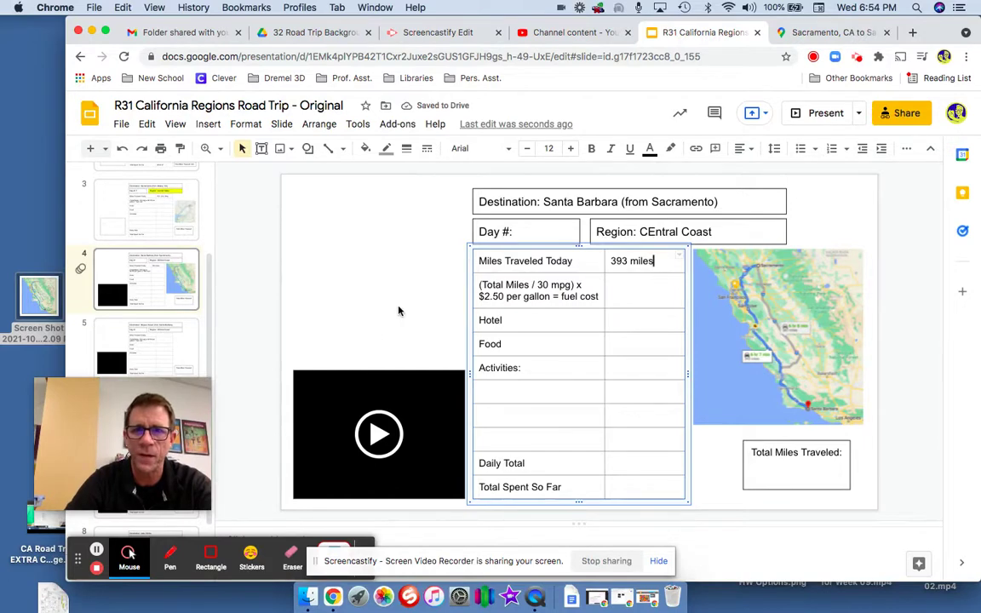
{"action": "left_click", "coordinate": [394, 359]}
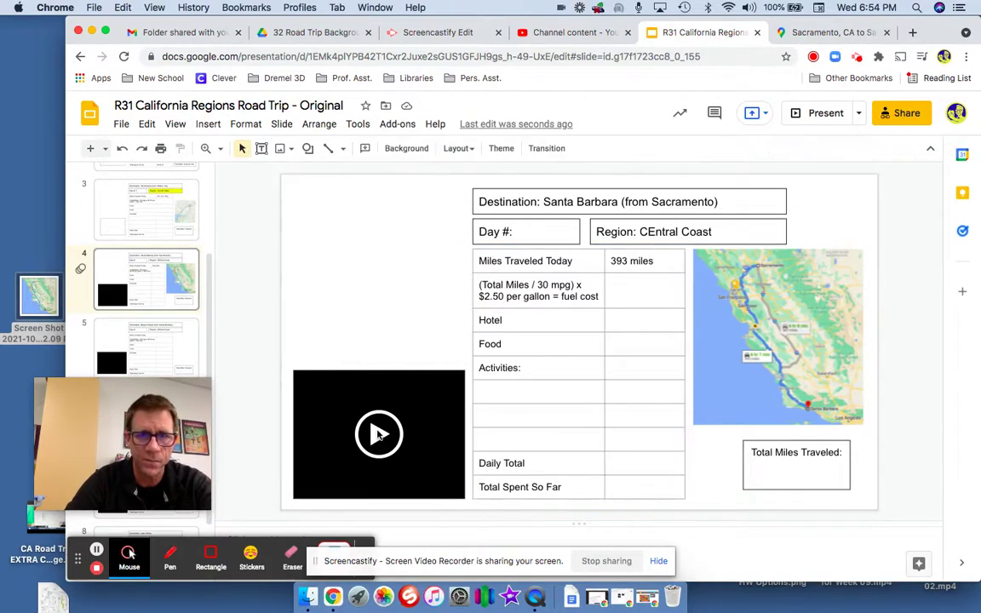
Step: Play the slide's embedded video, then open the Mojave Desert slide and the route map
{"action": "left_click", "coordinate": [380, 435]}
{"action": "left_click", "coordinate": [380, 435]}
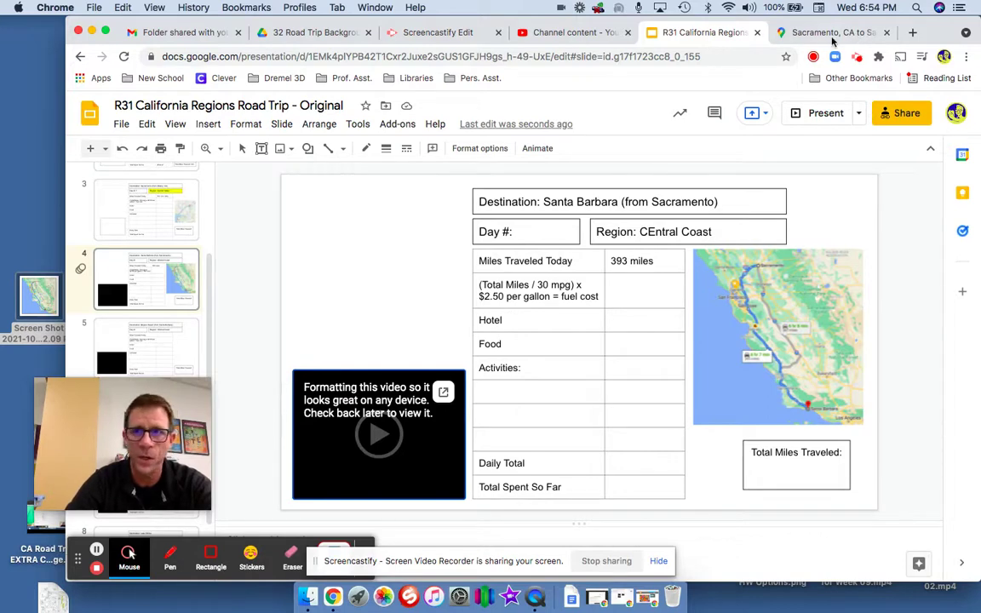
{"action": "left_click", "coordinate": [172, 344]}
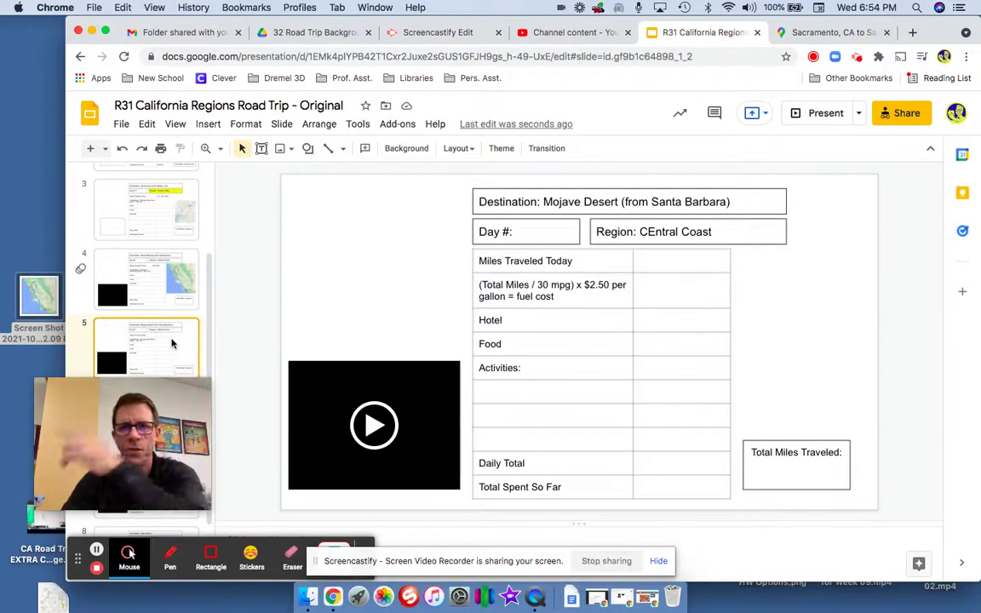
{"action": "left_click", "coordinate": [818, 32]}
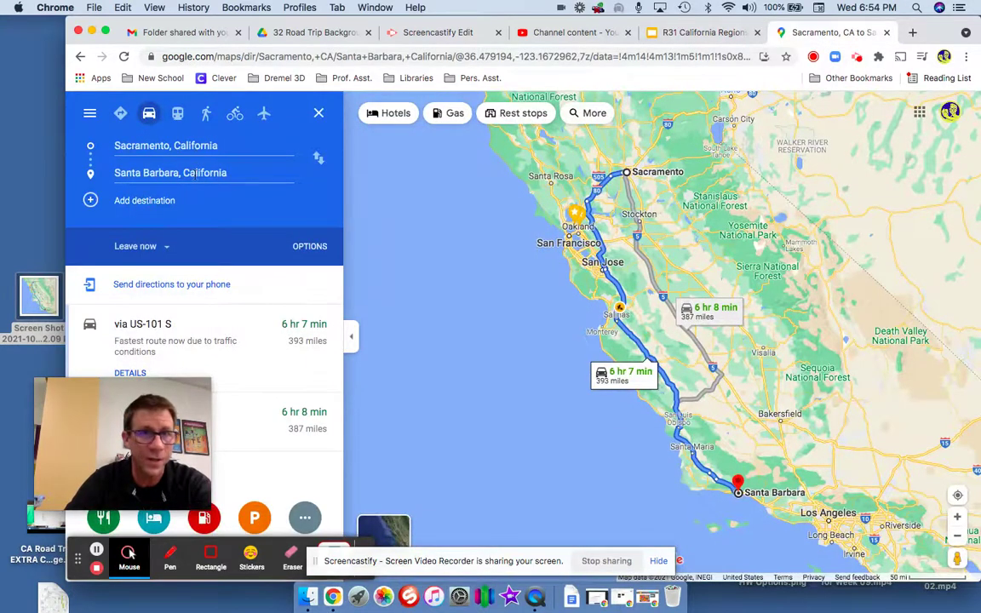
Step: Reverse the directions to start at Santa Barbara and set Mojave Desert as the destination
{"action": "left_click", "coordinate": [319, 157]}
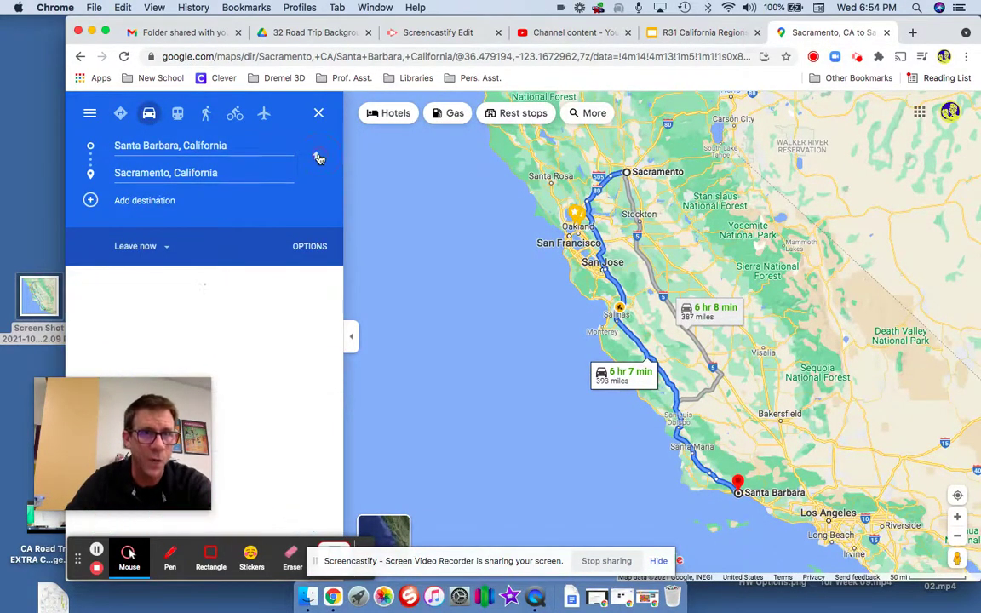
{"action": "left_click", "coordinate": [137, 172]}
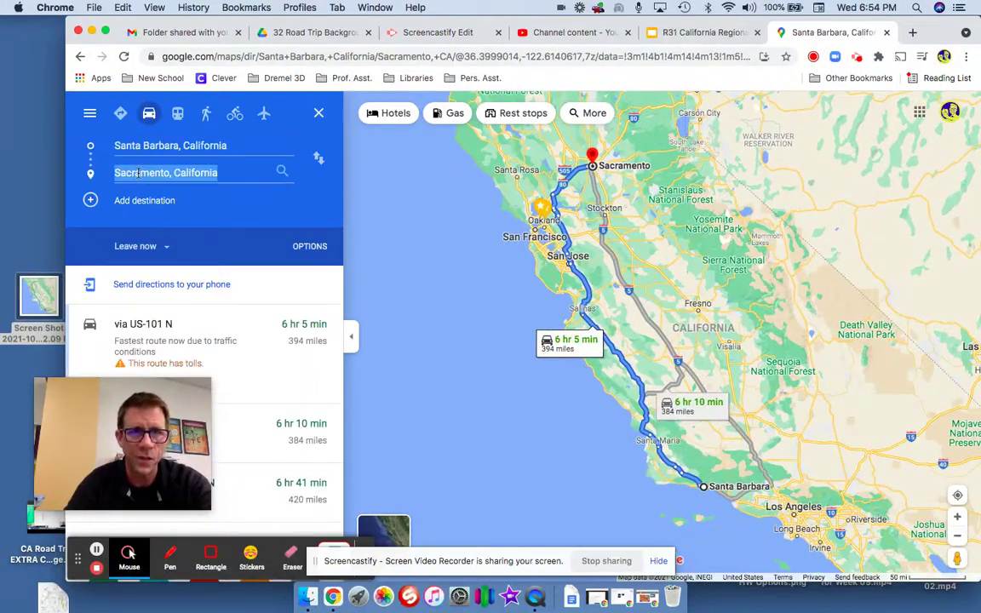
{"action": "double_click", "coordinate": [137, 173]}
{"action": "type", "text": "Mojave"}
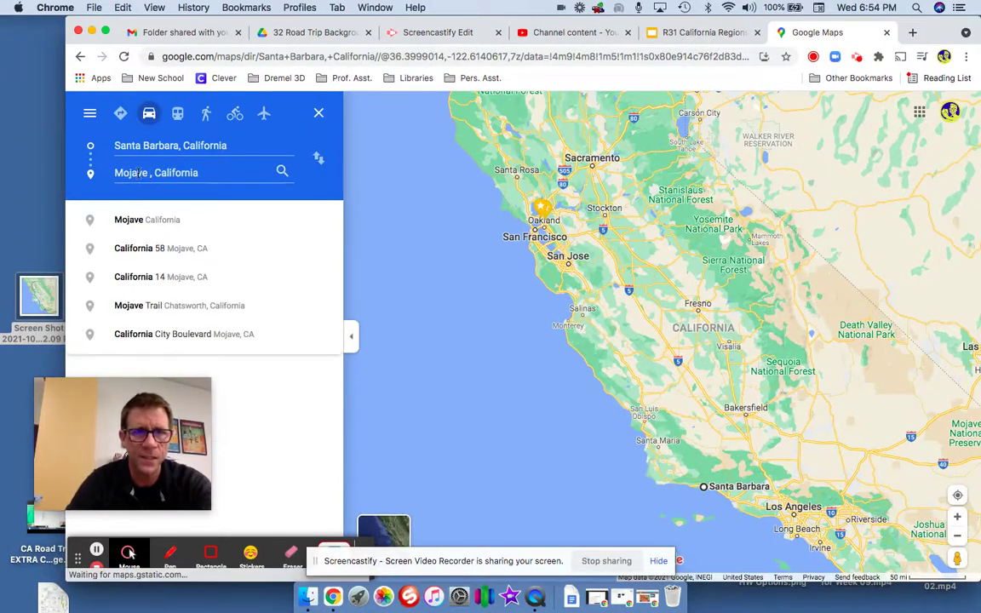
{"action": "type", "text": " Desert"}
{"action": "left_click", "coordinate": [124, 219]}
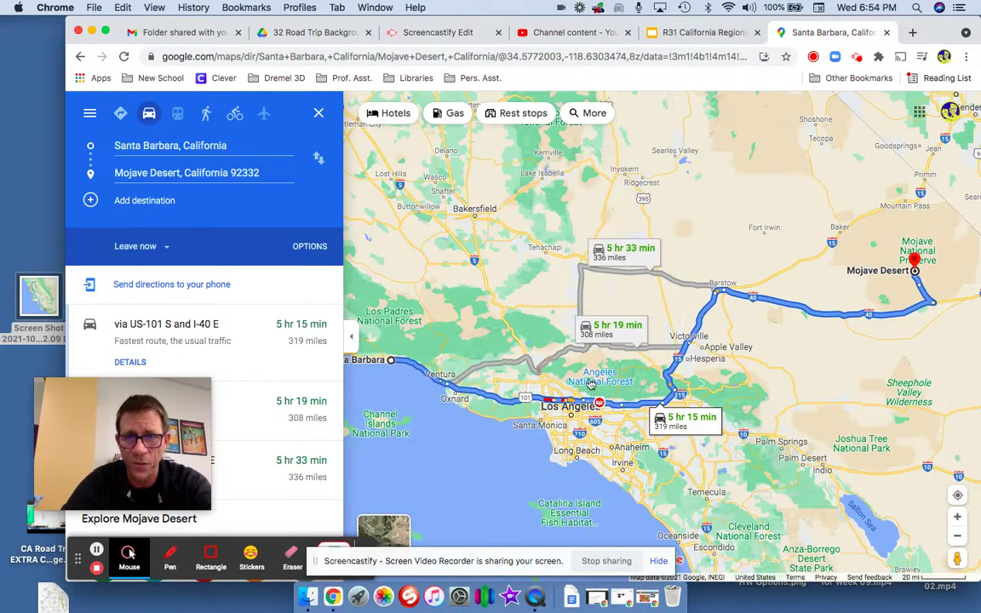
Step: Choose the 308-mile, 5 hr 19 min route and hide the directions list to show the full map
{"action": "mouse_move", "coordinate": [561, 406]}
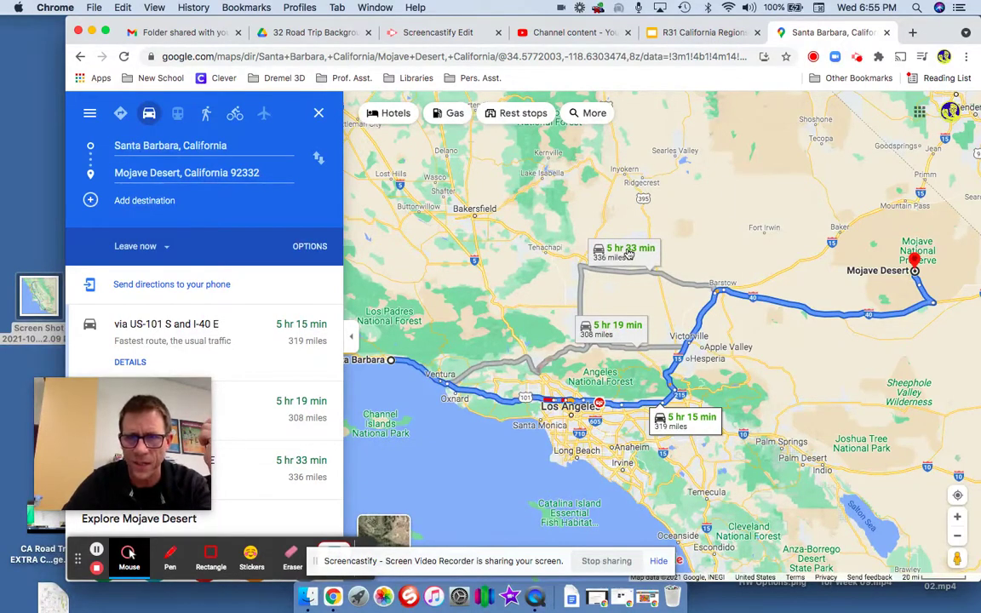
{"action": "left_click", "coordinate": [615, 326]}
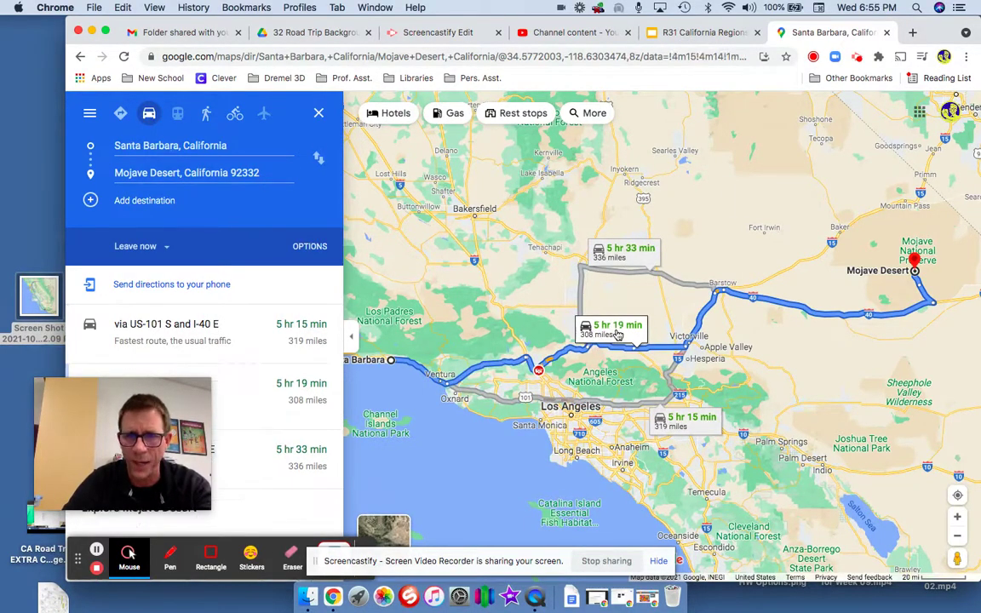
{"action": "mouse_move", "coordinate": [540, 375]}
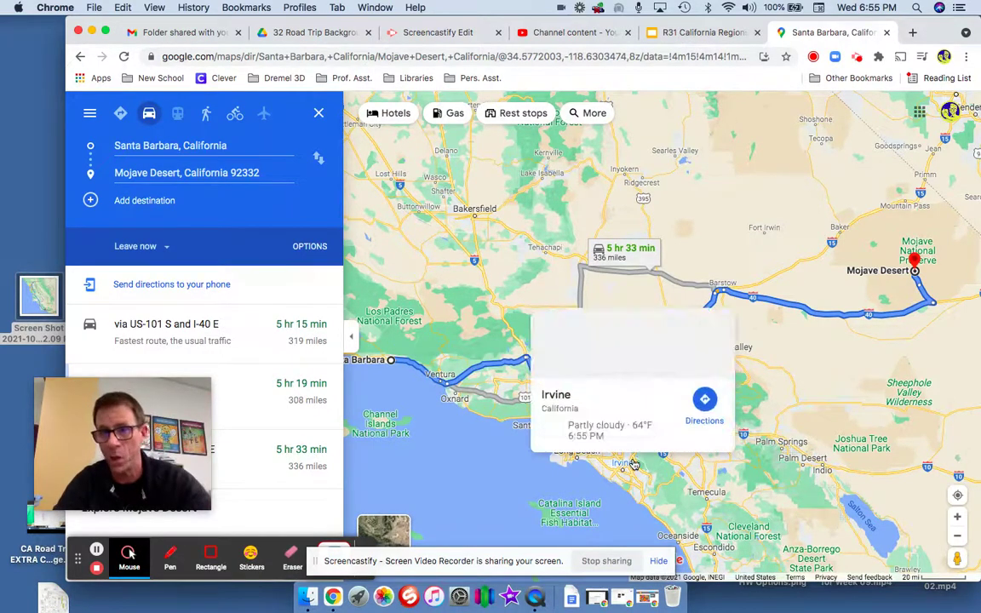
{"action": "left_click", "coordinate": [956, 538]}
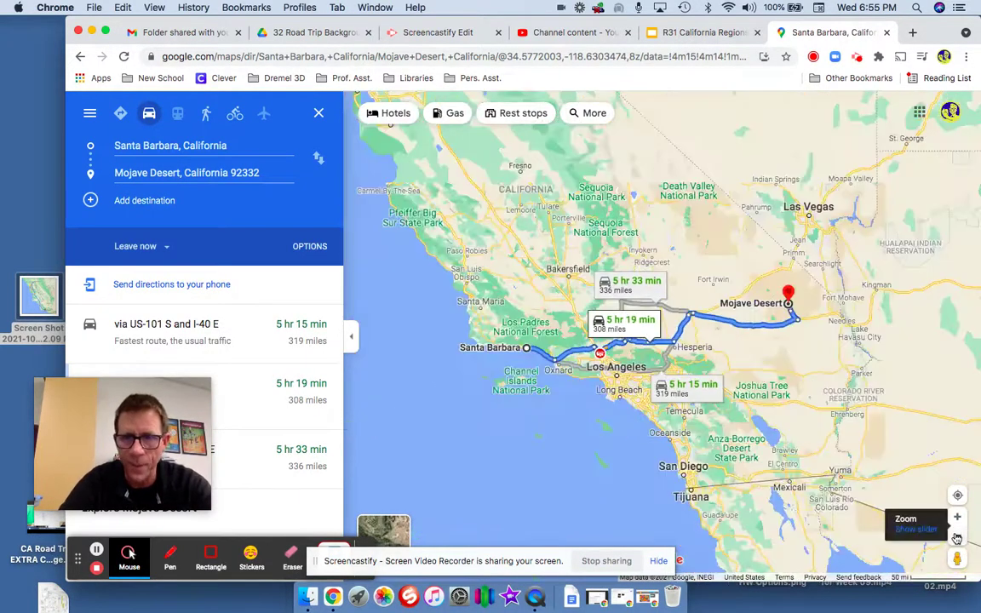
{"action": "left_click", "coordinate": [957, 517]}
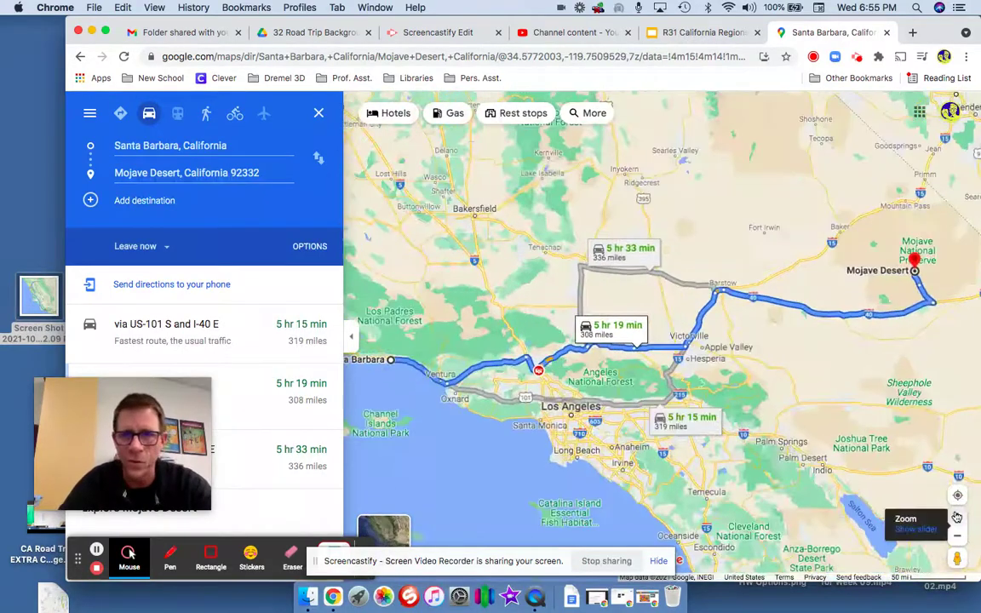
{"action": "left_click", "coordinate": [351, 337]}
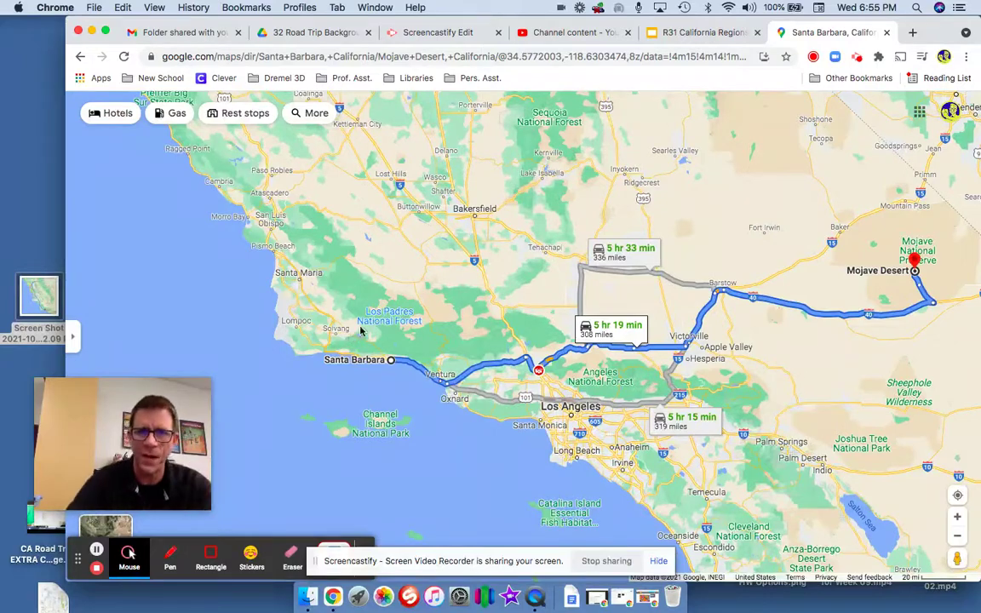
Step: Center the route, close the Ridgecrest card, and screenshot the Santa Barbara to Mojave Desert area
{"action": "left_click_drag", "start_coordinate": [738, 186], "coordinate": [671, 173]}
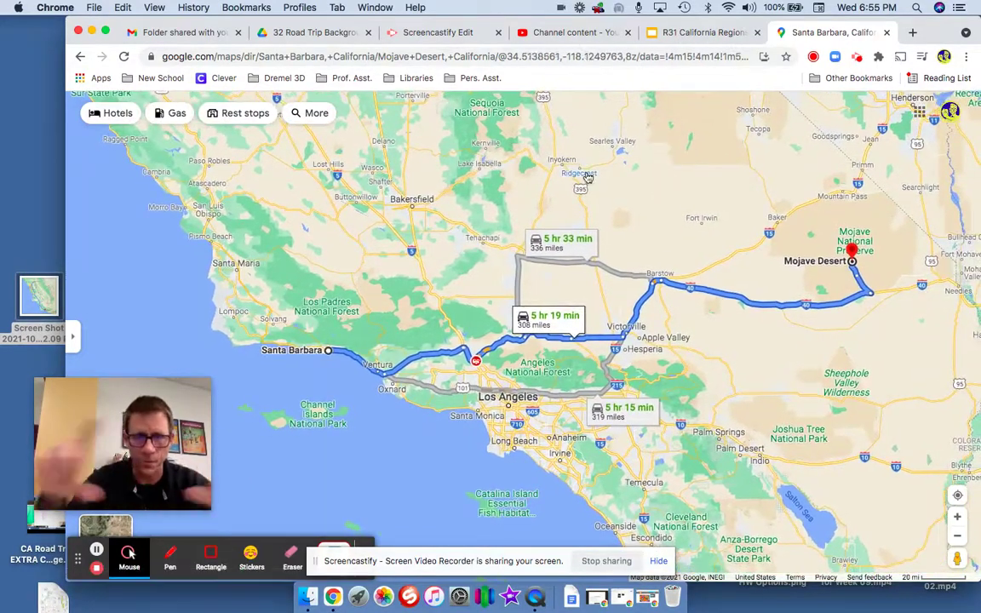
{"action": "mouse_move", "coordinate": [586, 175]}
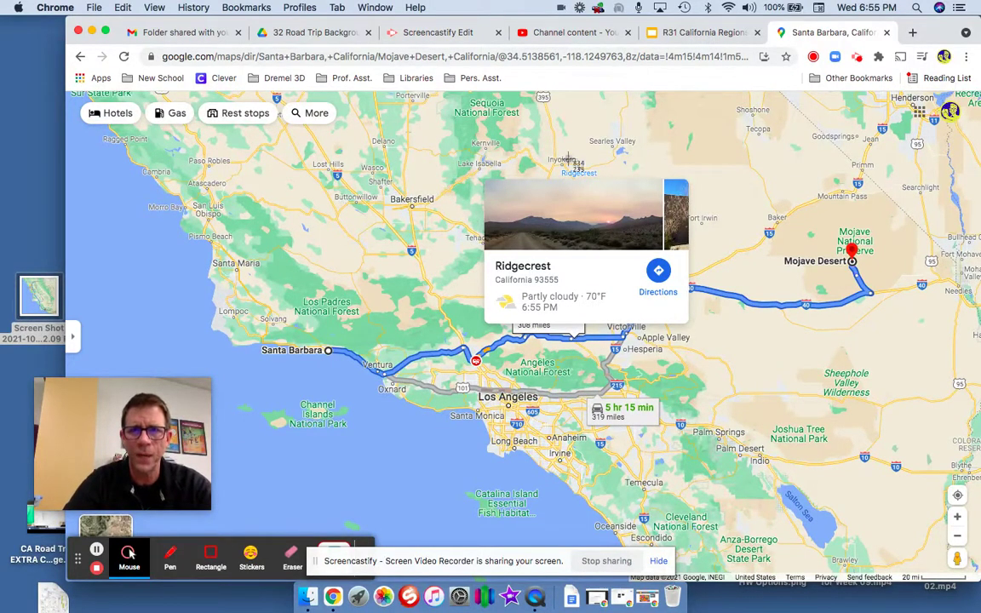
{"action": "left_click", "coordinate": [251, 216]}
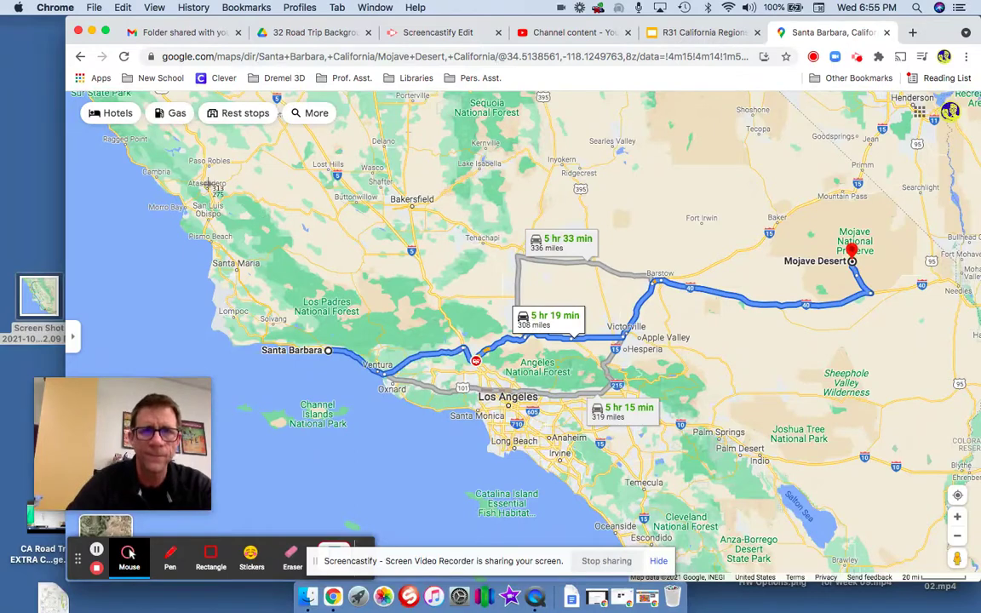
{"action": "left_click_drag", "start_coordinate": [150, 130], "coordinate": [743, 332]}
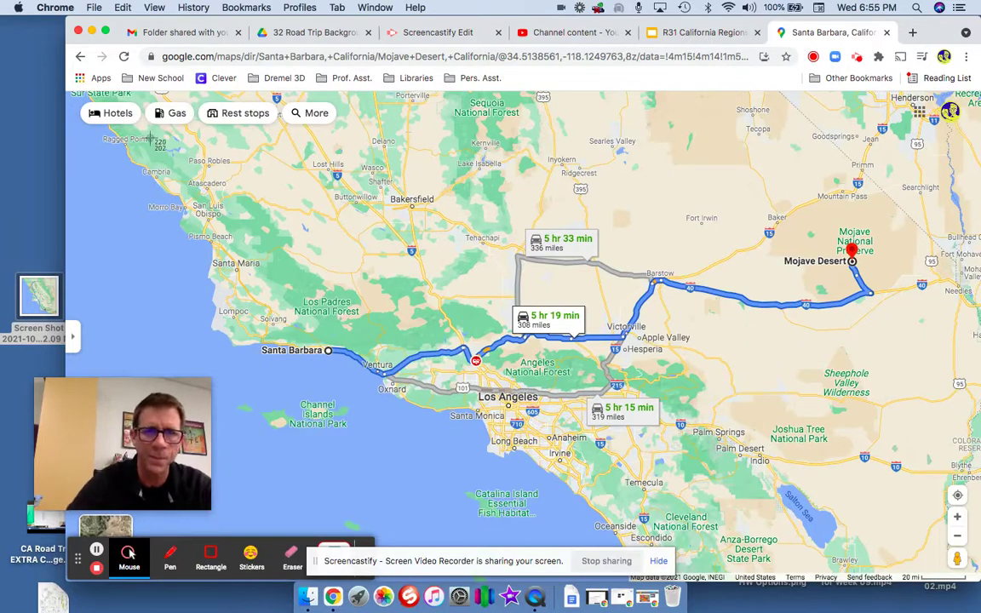
{"action": "key", "text": "super+shift+4"}
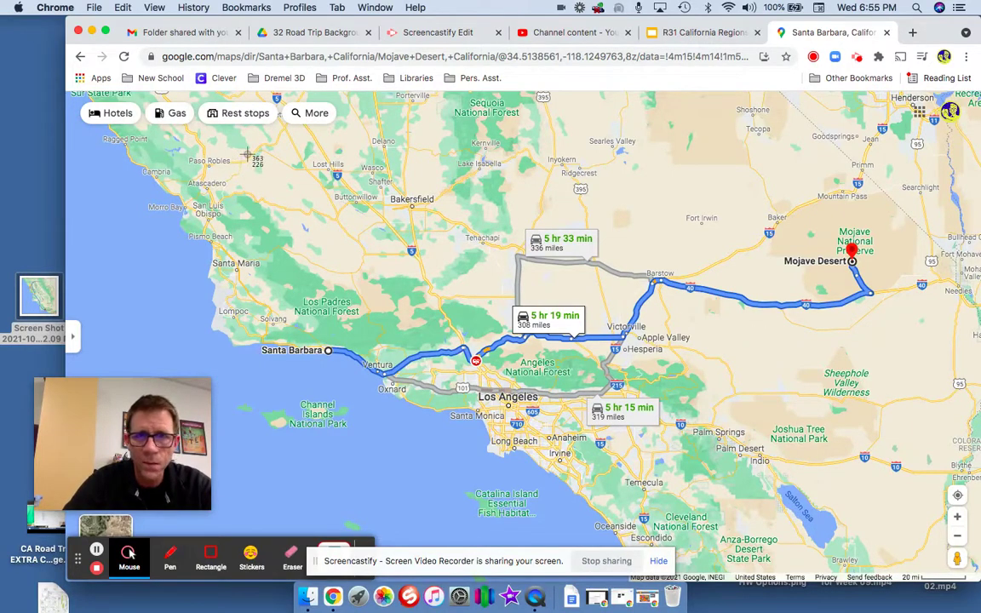
{"action": "left_click_drag", "start_coordinate": [247, 156], "coordinate": [915, 470]}
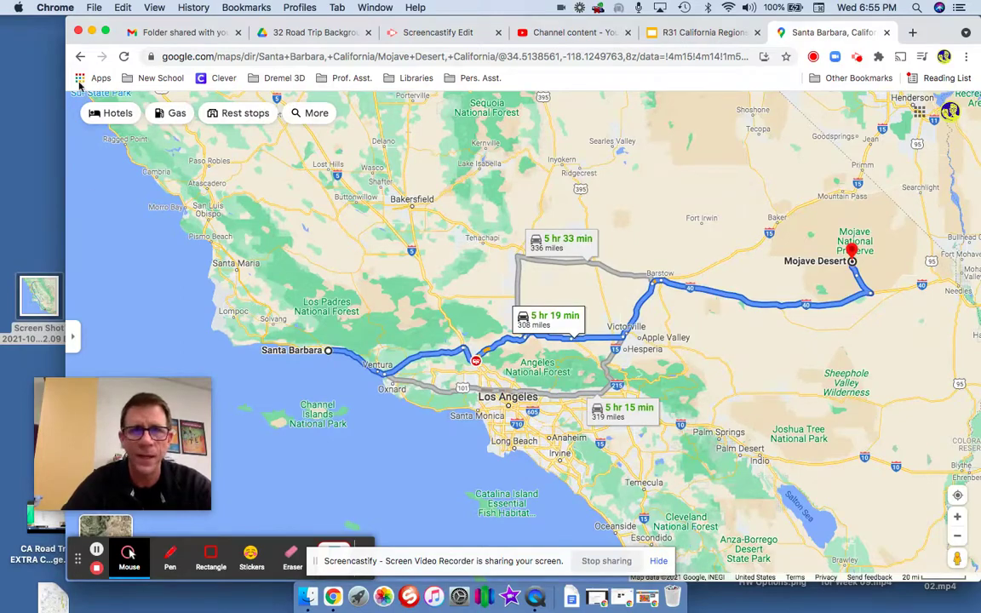
Step: Move the new screenshot to the desktop's left side and bring the browser back
{"action": "left_click", "coordinate": [91, 31]}
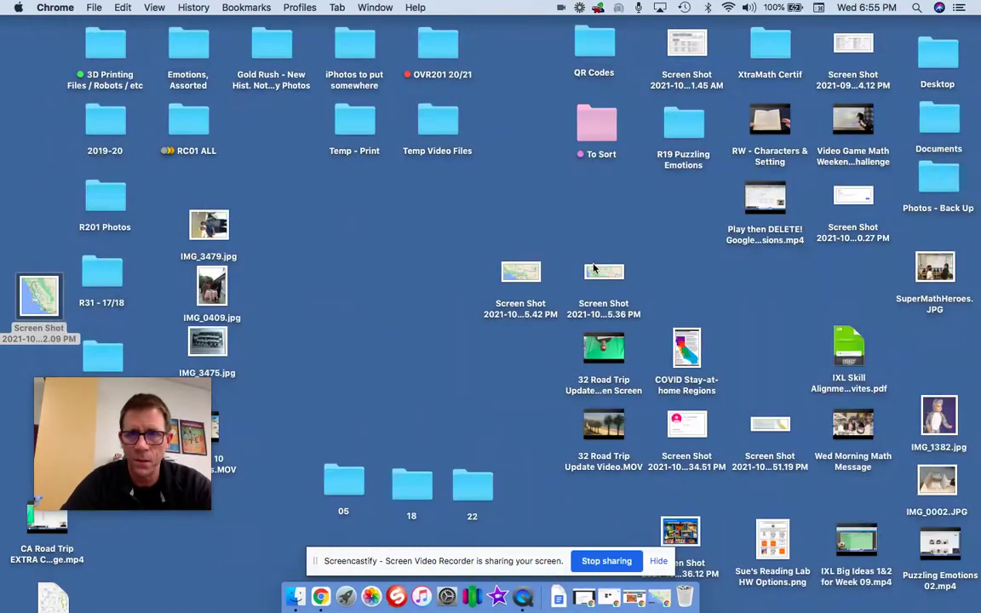
{"action": "left_click_drag", "start_coordinate": [506, 278], "coordinate": [49, 213]}
{"action": "left_click", "coordinate": [657, 596]}
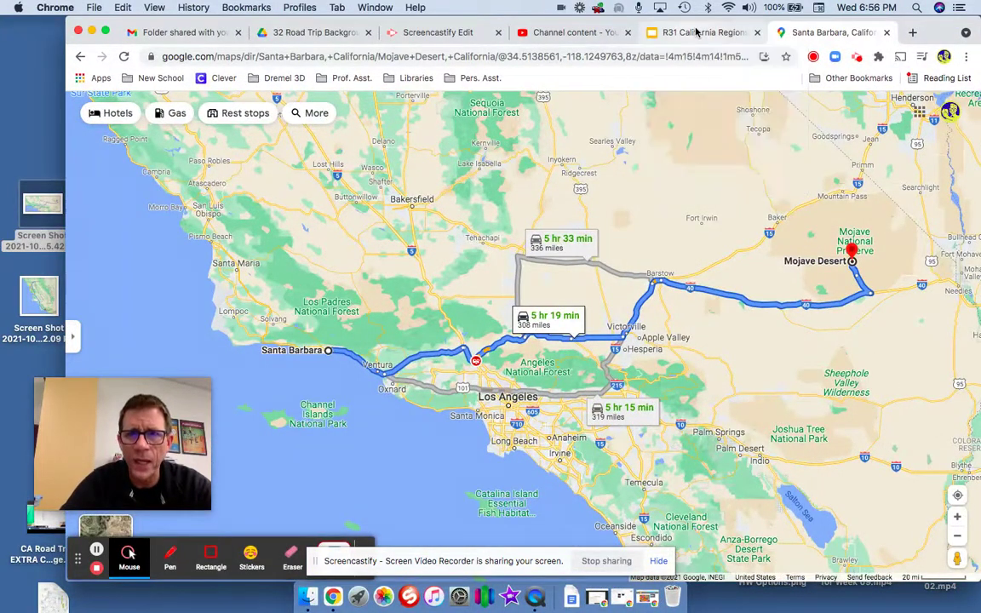
Step: Enter '308 miles' in the Mojave slide's Miles Traveled Today cell
{"action": "left_click", "coordinate": [696, 32]}
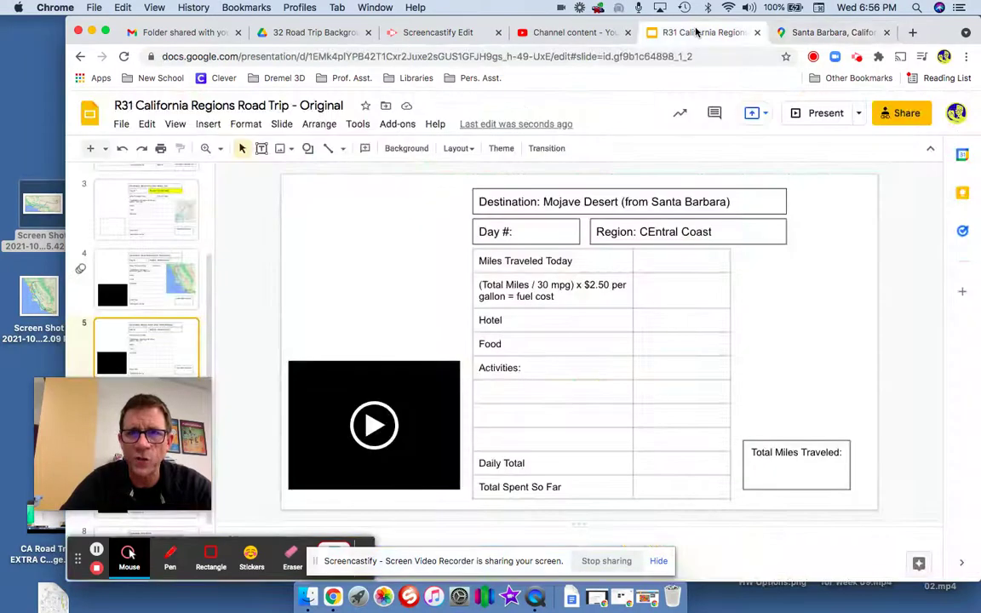
{"action": "left_click", "coordinate": [670, 258]}
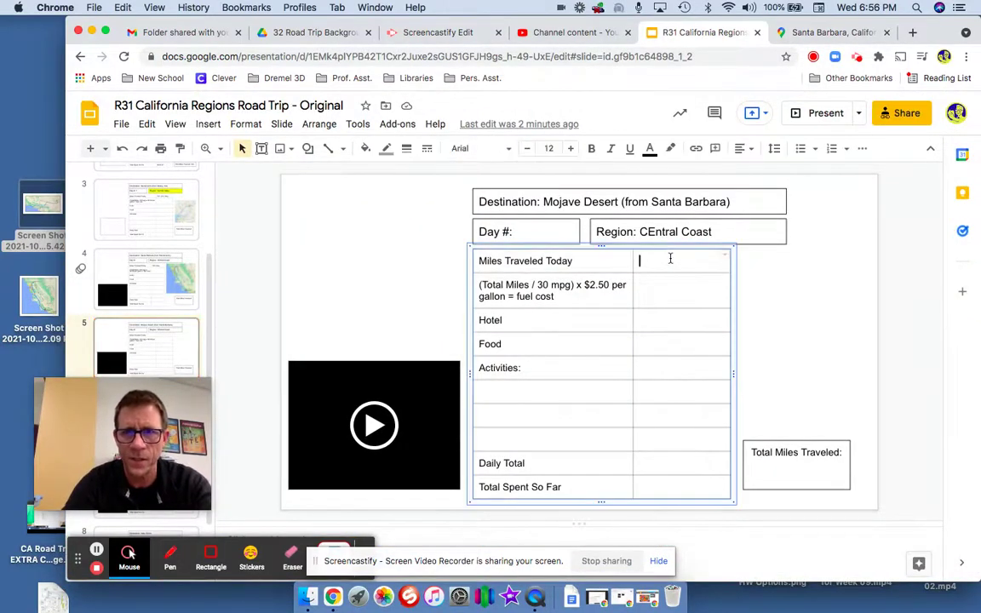
{"action": "type", "text": "308 miles"}
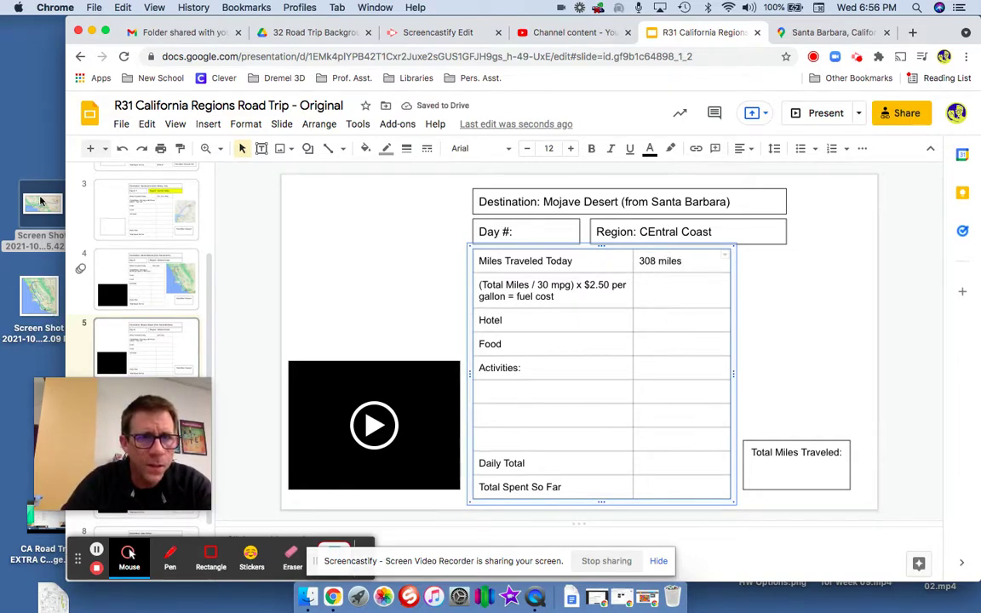
Step: Insert the map screenshot onto the Mojave Desert slide and try a first crop, then undo it
{"action": "left_click_drag", "start_coordinate": [40, 202], "coordinate": [800, 334]}
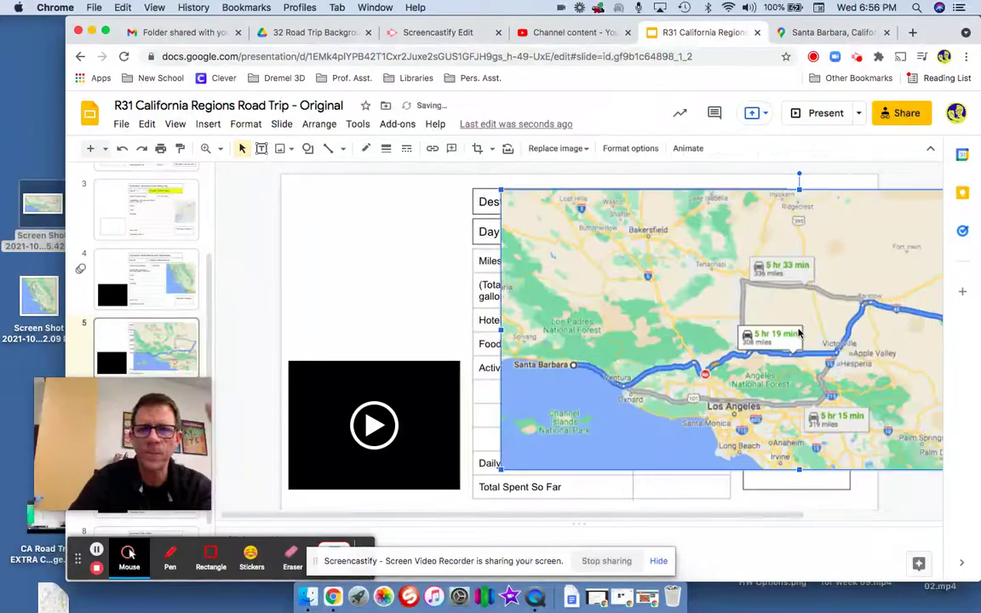
{"action": "double_click", "coordinate": [619, 213]}
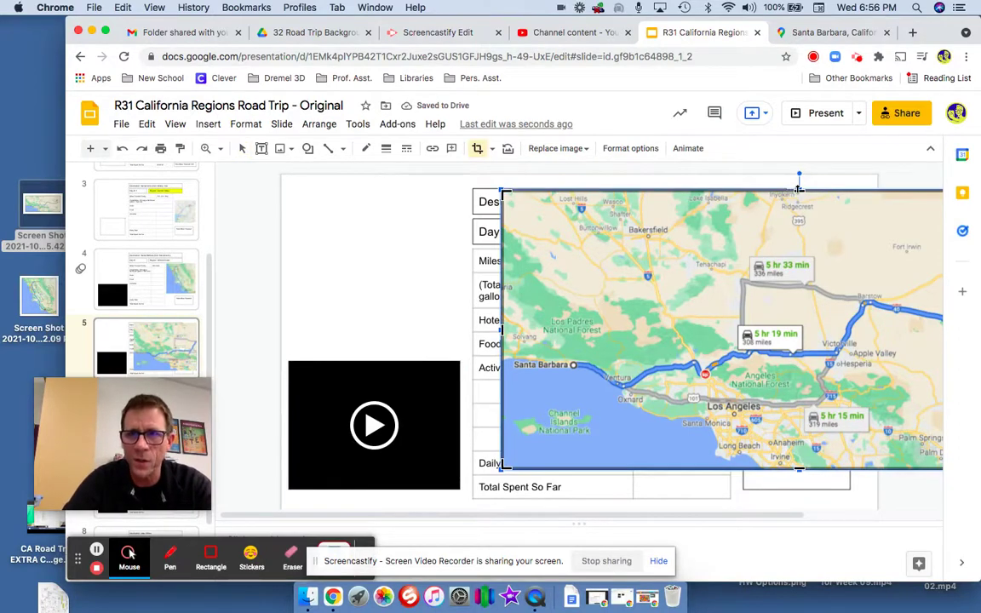
{"action": "left_click_drag", "start_coordinate": [799, 185], "coordinate": [799, 238]}
{"action": "left_click", "coordinate": [361, 279]}
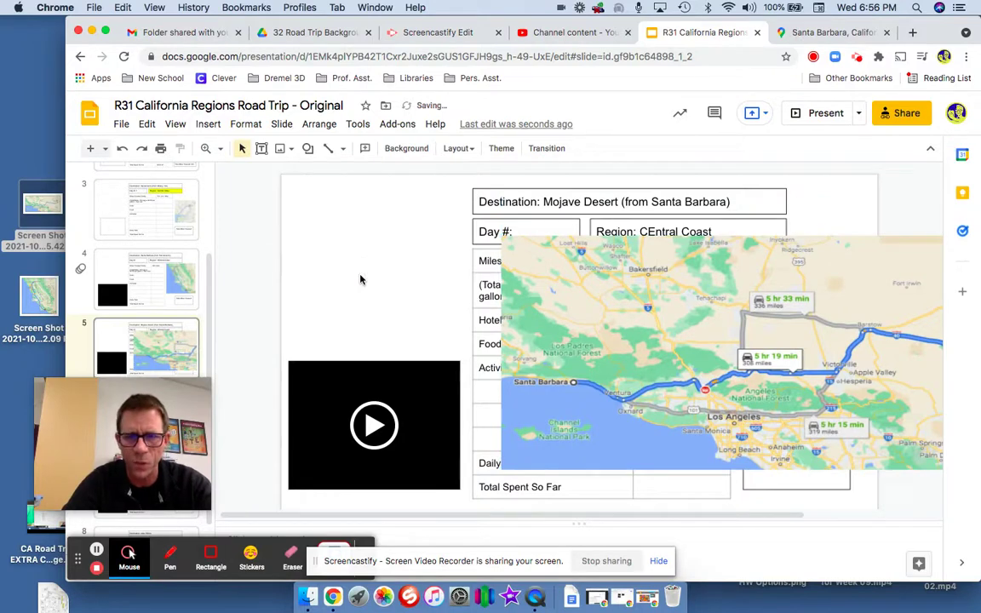
{"action": "key", "text": "ctrl+z"}
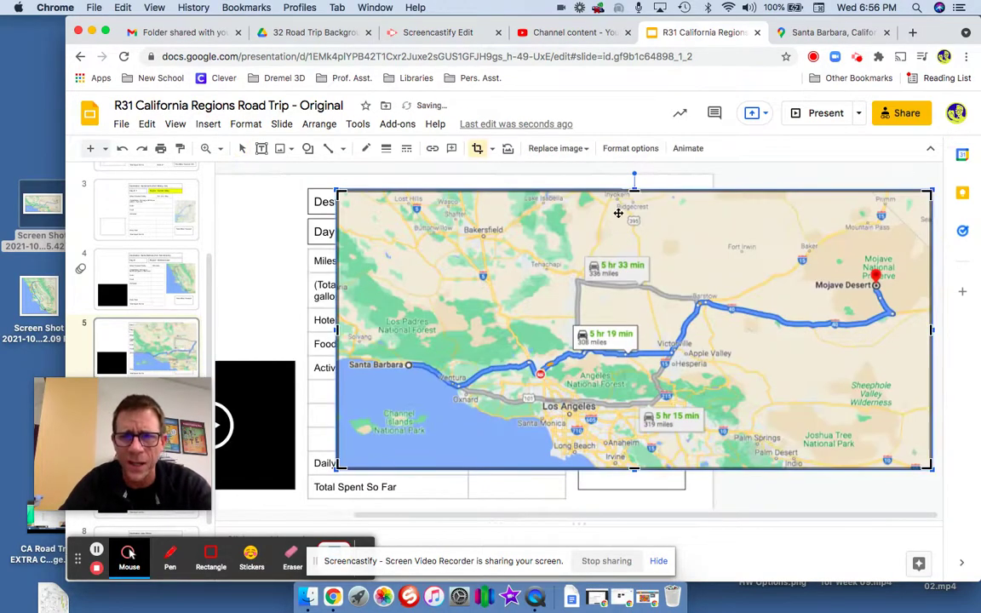
Step: Crop the map's top, bottom and right edges so the Destination row stays visible
{"action": "left_click_drag", "start_coordinate": [634, 188], "coordinate": [635, 221]}
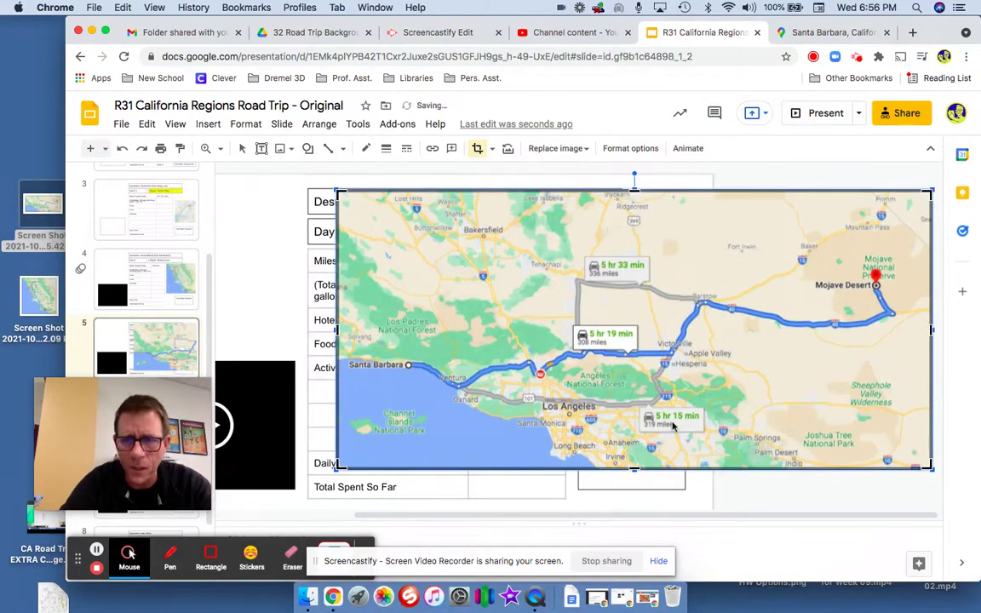
{"action": "left_click_drag", "start_coordinate": [634, 468], "coordinate": [635, 449]}
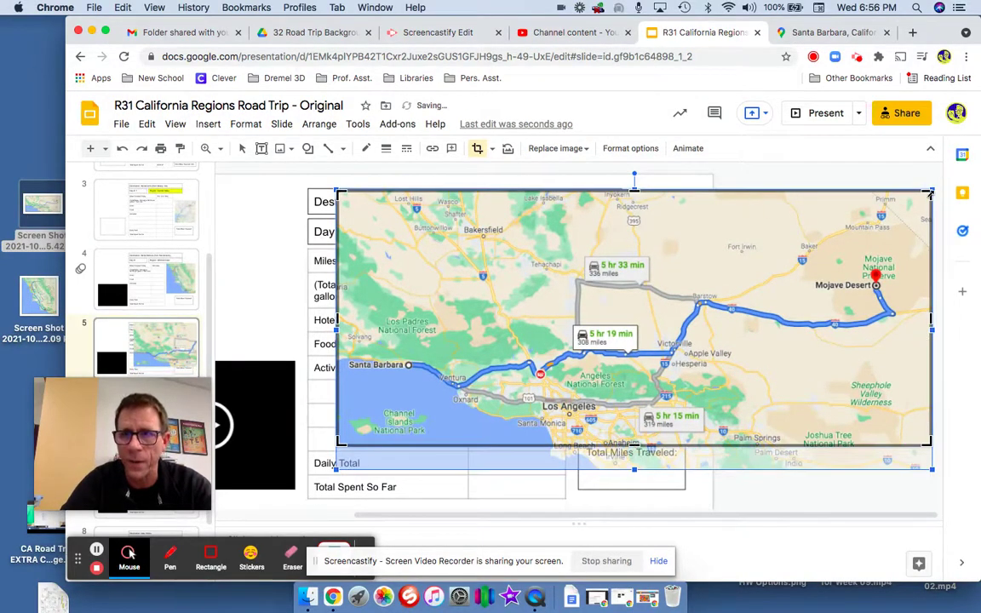
{"action": "left_click_drag", "start_coordinate": [929, 194], "coordinate": [916, 229]}
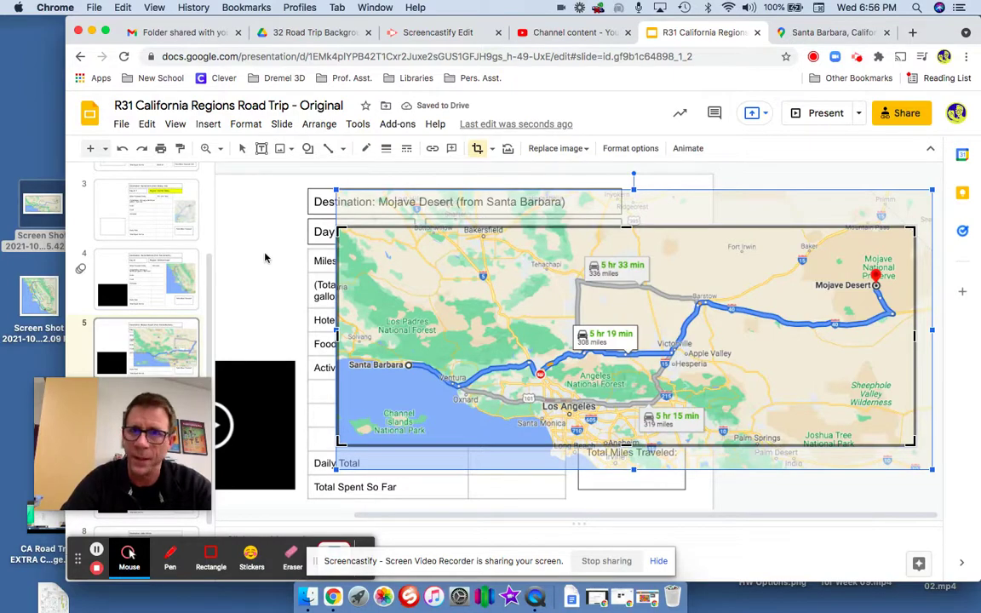
{"action": "key", "text": "Return"}
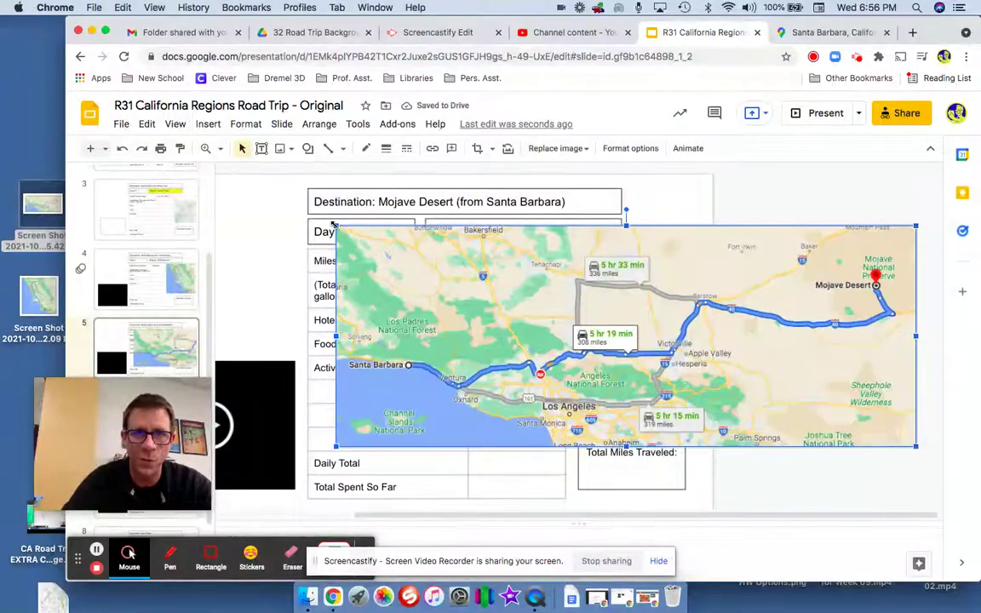
Step: Shrink the map, move the video to the top-left and the map to the bottom-left
{"action": "left_click_drag", "start_coordinate": [335, 225], "coordinate": [596, 334]}
{"action": "left_click_drag", "start_coordinate": [690, 352], "coordinate": [476, 301]}
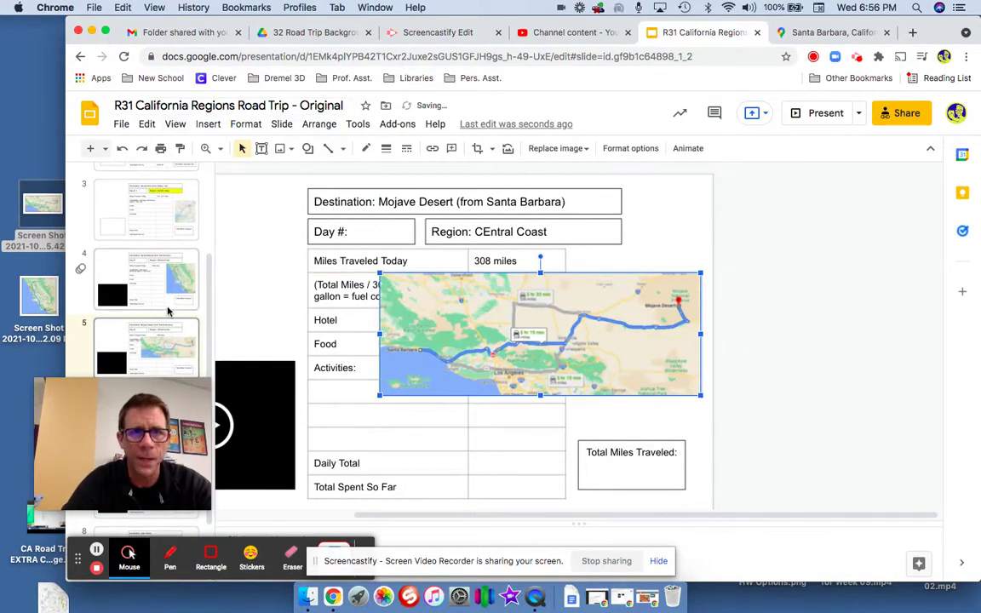
{"action": "left_click_drag", "start_coordinate": [11, 259], "coordinate": [2, 255]}
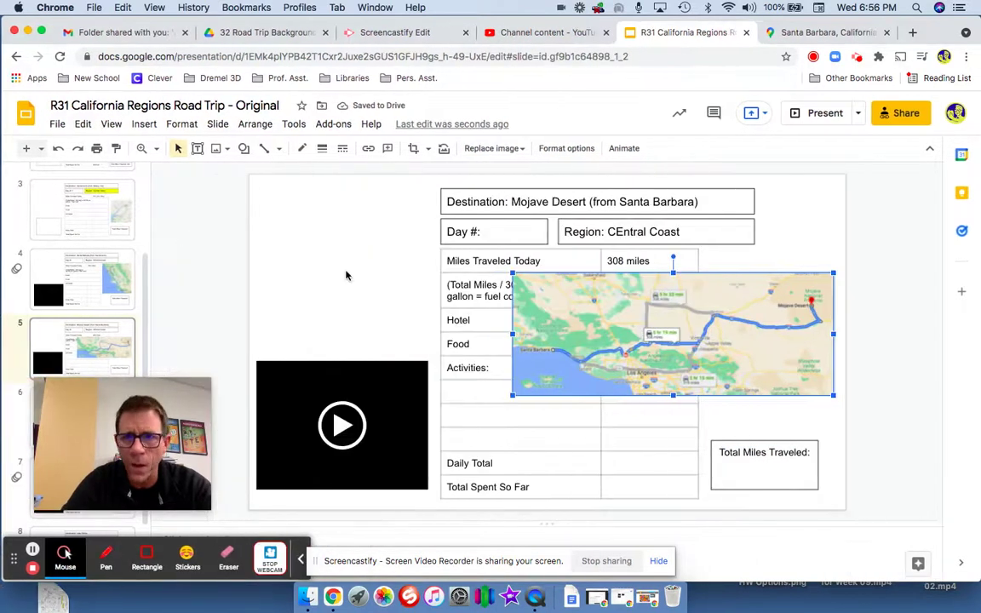
{"action": "left_click", "coordinate": [376, 379]}
{"action": "left_click_drag", "start_coordinate": [377, 379], "coordinate": [379, 215]}
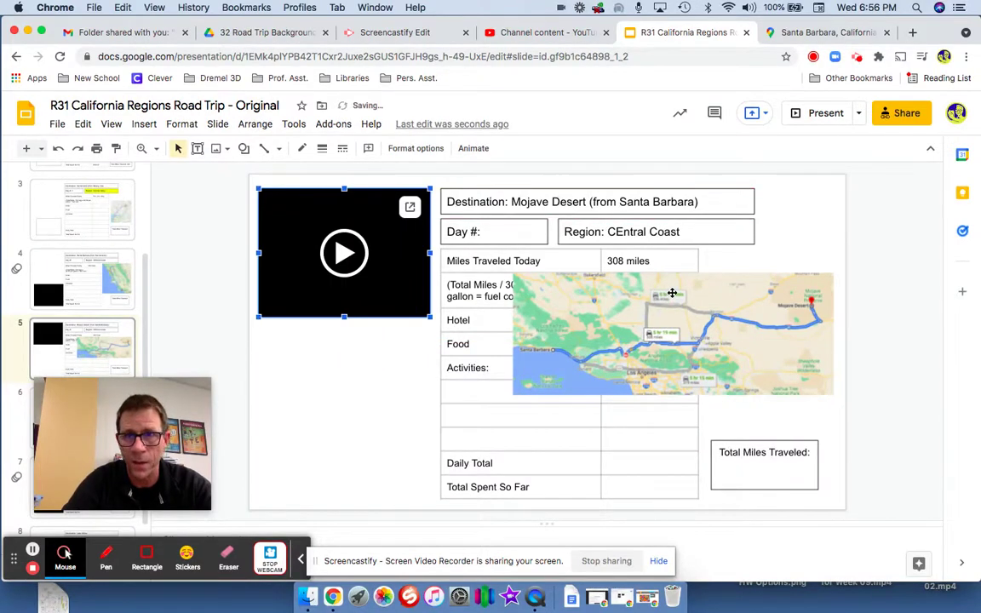
{"action": "left_click_drag", "start_coordinate": [672, 293], "coordinate": [419, 400]}
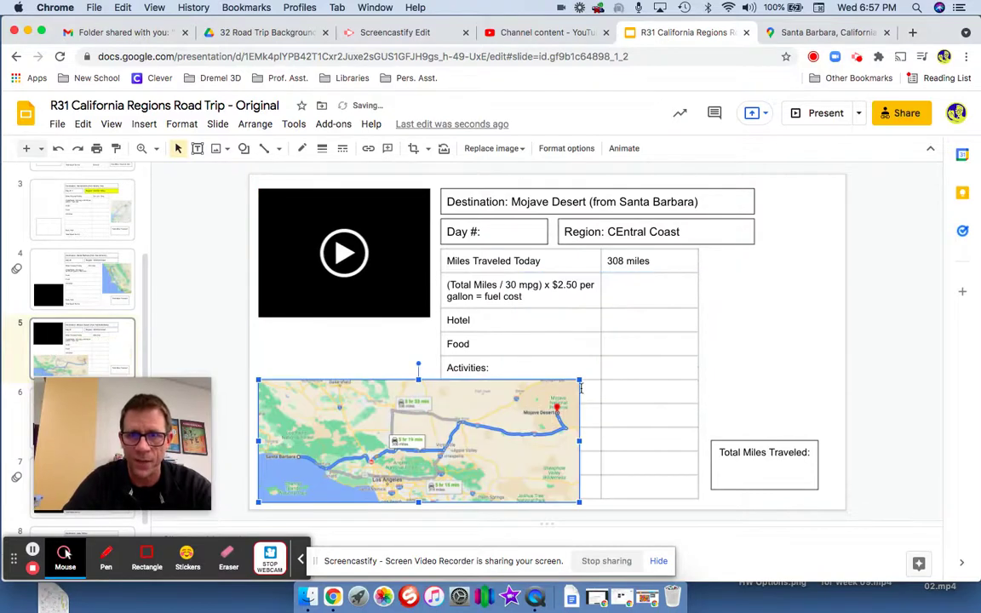
Step: Place the Total Miles Traveled box under the video, the table on the right, and shrink the map to clear it
{"action": "left_click", "coordinate": [774, 442]}
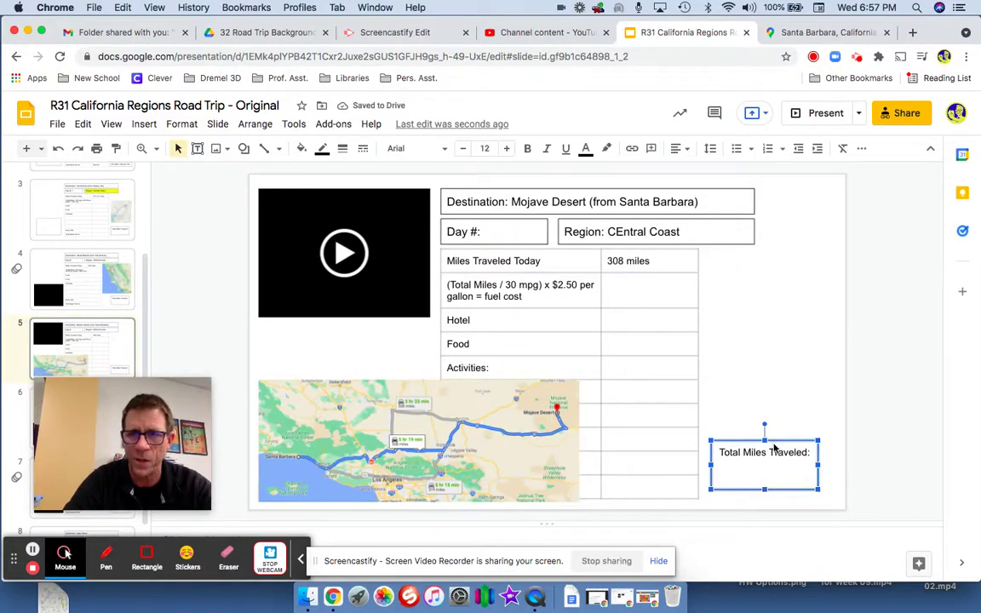
{"action": "left_click_drag", "start_coordinate": [746, 441], "coordinate": [297, 322]}
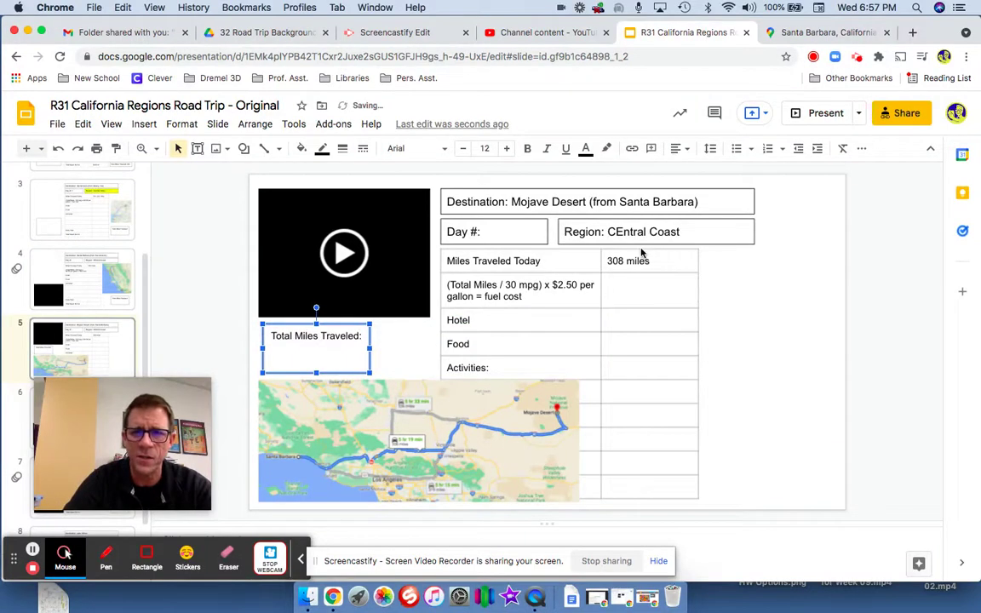
{"action": "key", "text": "Escape"}
{"action": "left_click", "coordinate": [590, 248]}
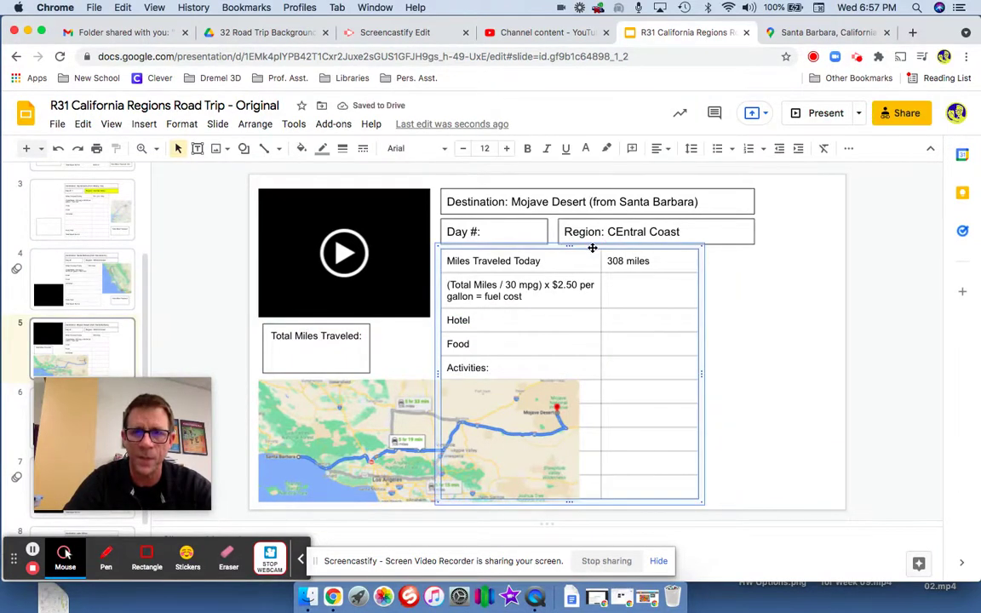
{"action": "left_click_drag", "start_coordinate": [590, 248], "coordinate": [469, 398]}
{"action": "left_click_drag", "start_coordinate": [720, 252], "coordinate": [718, 253]}
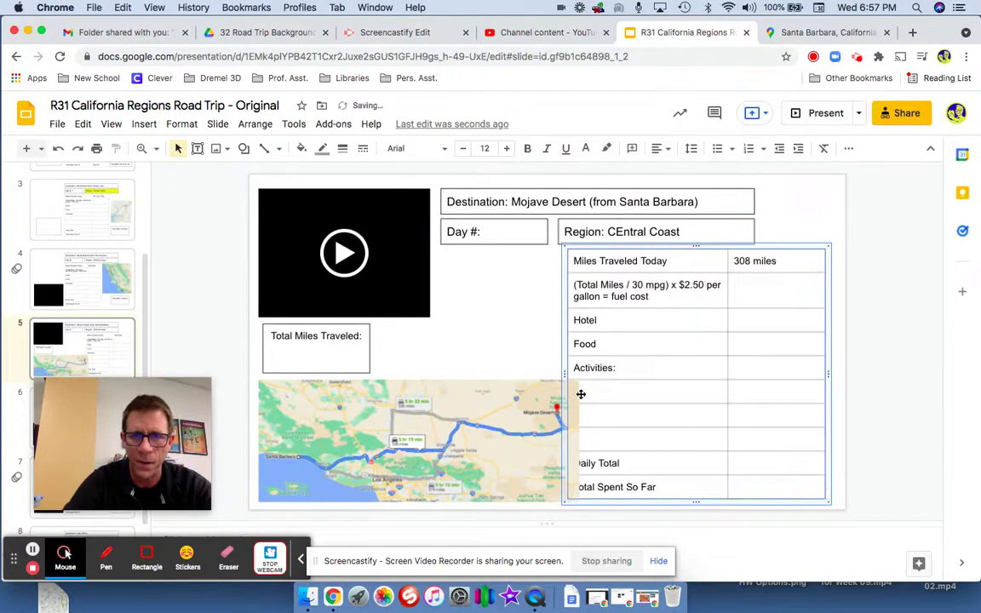
{"action": "left_click", "coordinate": [529, 395]}
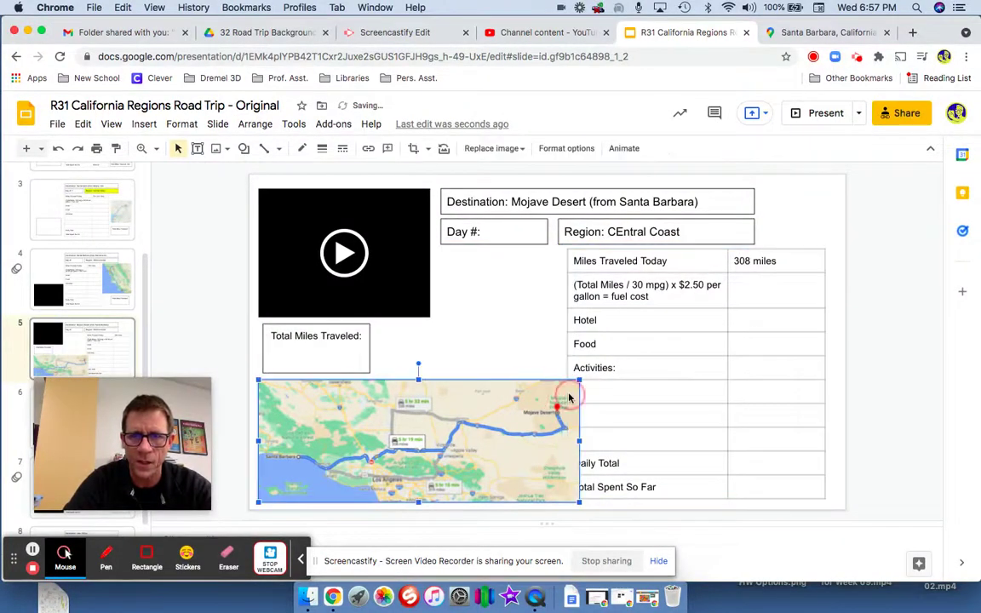
{"action": "left_click_drag", "start_coordinate": [579, 379], "coordinate": [551, 392]}
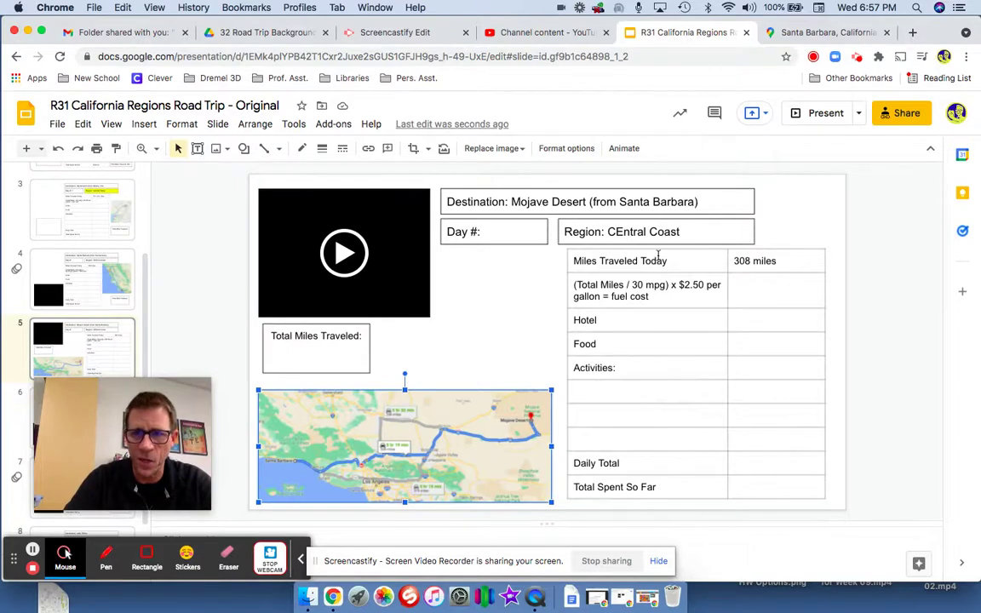
Step: Fill the table's Miles Traveled Today row with light purple
{"action": "left_click", "coordinate": [574, 260]}
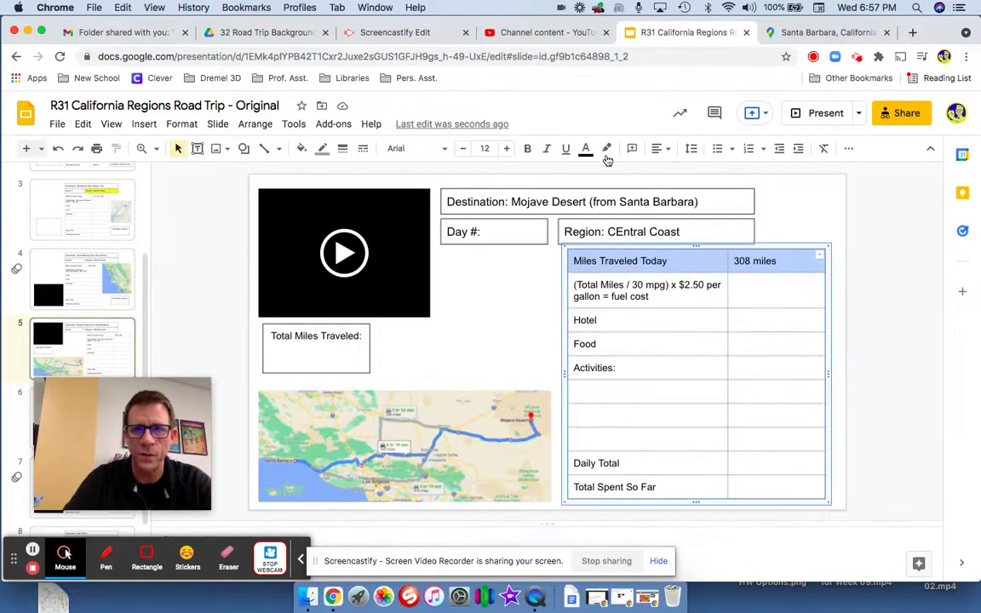
{"action": "left_click", "coordinate": [302, 149]}
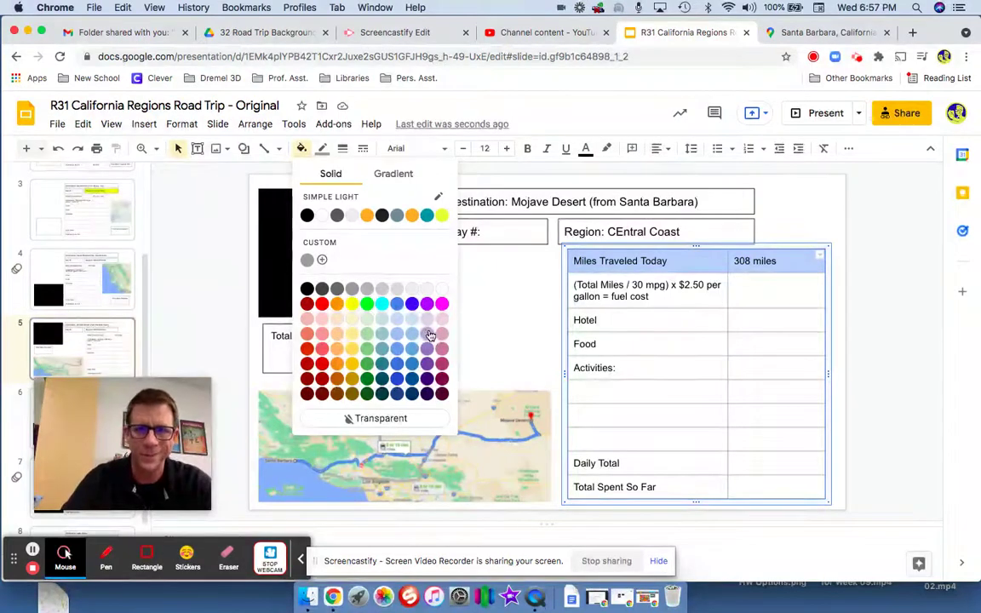
{"action": "left_click", "coordinate": [641, 226]}
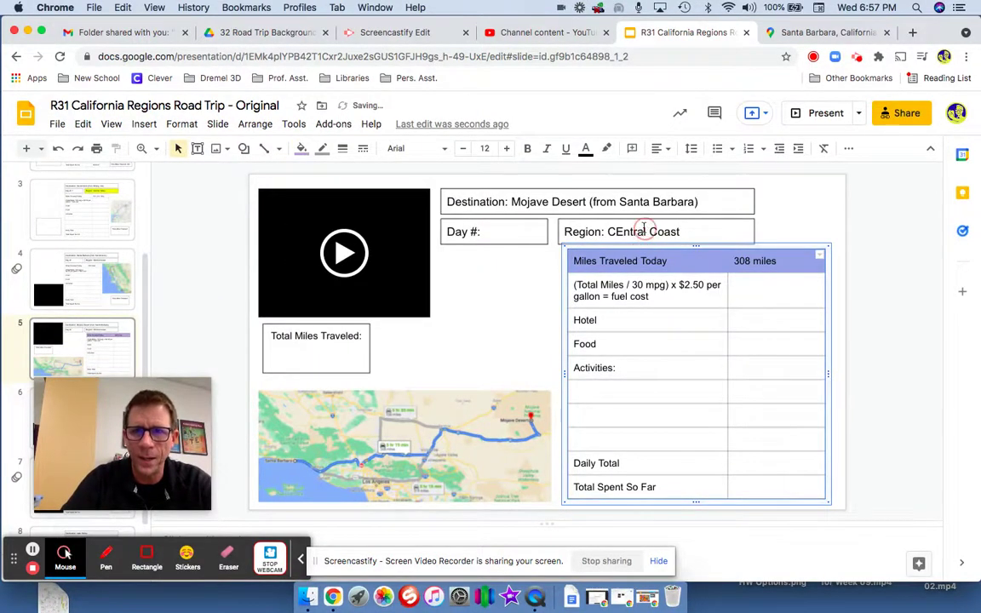
Step: Give the Region text box a cornflower blue fill
{"action": "left_click", "coordinate": [641, 225]}
{"action": "triple_click", "coordinate": [717, 232]}
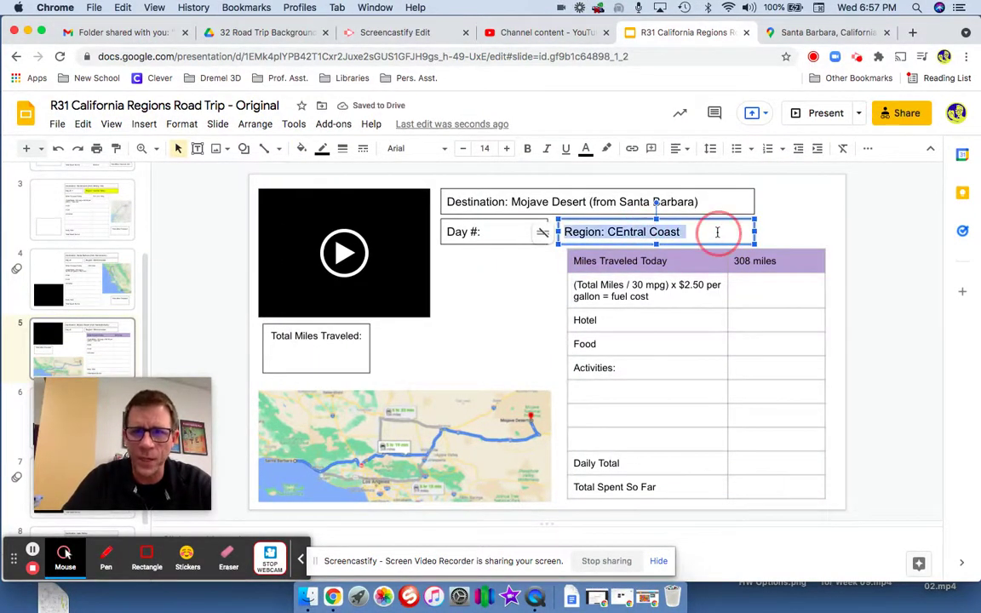
{"action": "left_click", "coordinate": [304, 149]}
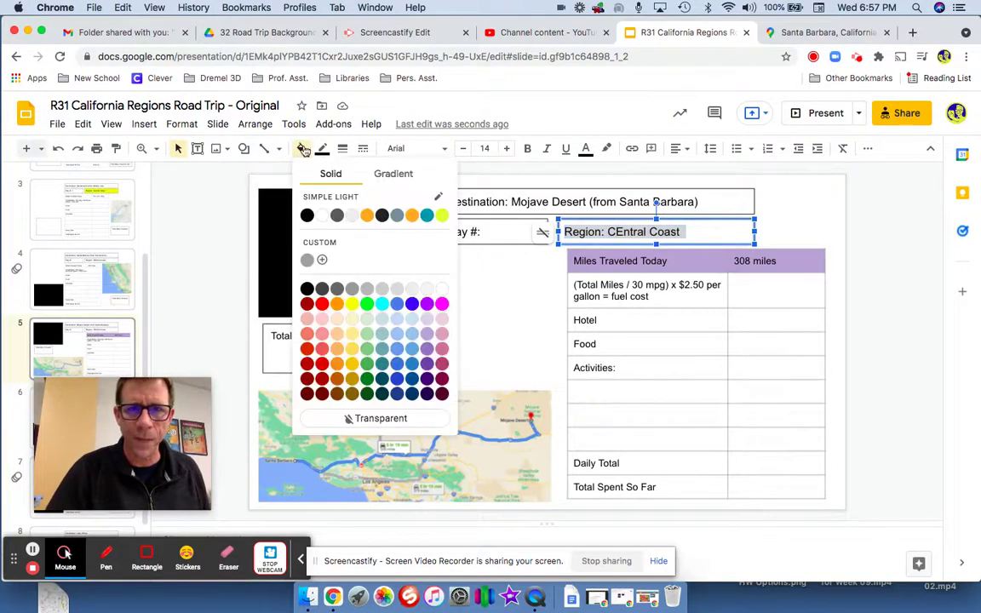
{"action": "left_click", "coordinate": [399, 351]}
{"action": "left_click", "coordinate": [502, 233]}
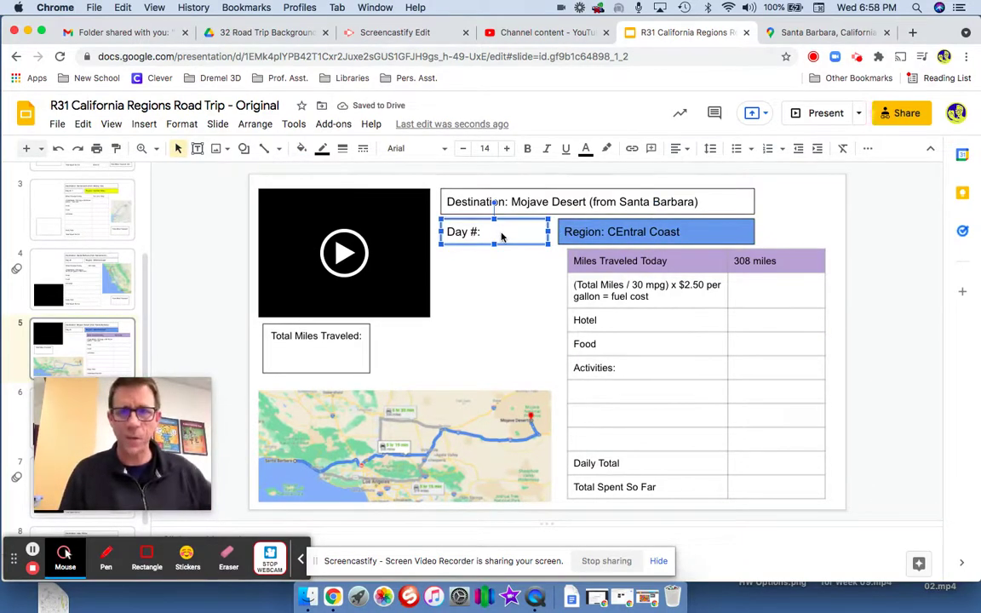
Step: On slide 4, Santa Barbara, enter 2 after 'Day #:' in the Day box
{"action": "left_click", "coordinate": [96, 217]}
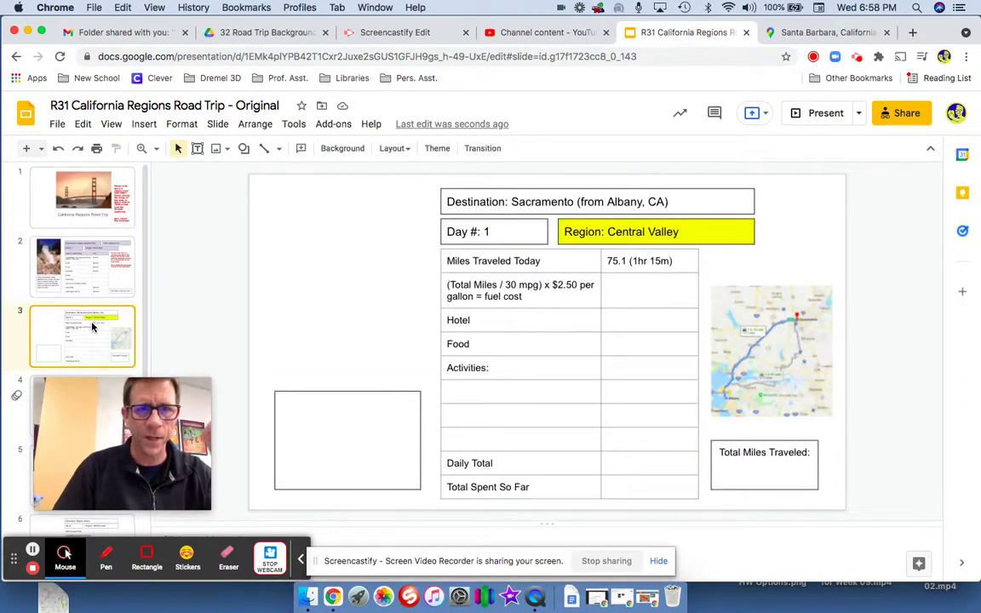
{"action": "scroll", "coordinate": [89, 307], "scroll_direction": "down", "scroll_amount": 3}
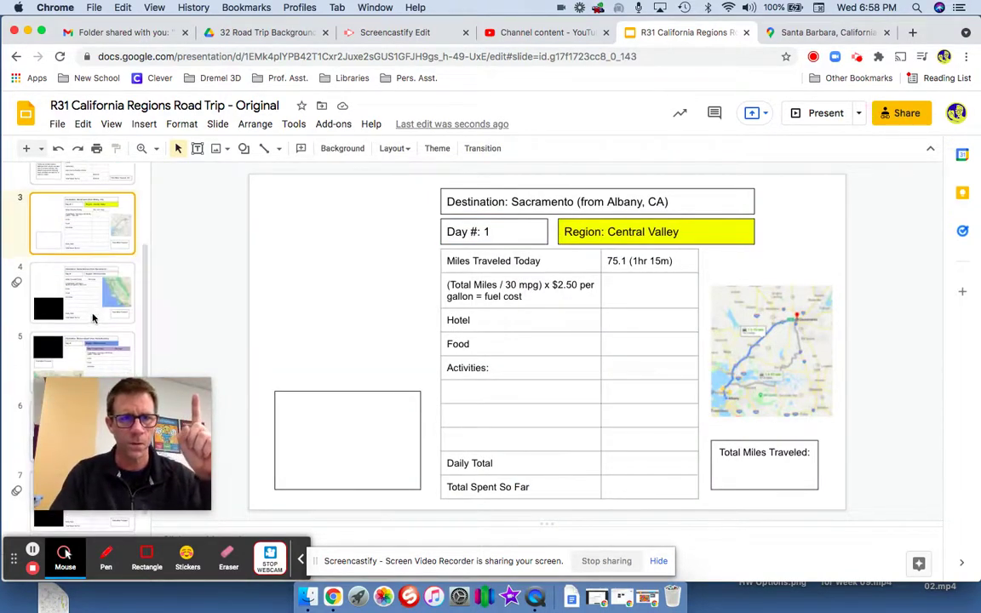
{"action": "left_click", "coordinate": [82, 279]}
{"action": "scroll", "coordinate": [82, 280], "scroll_direction": "down", "scroll_amount": 1}
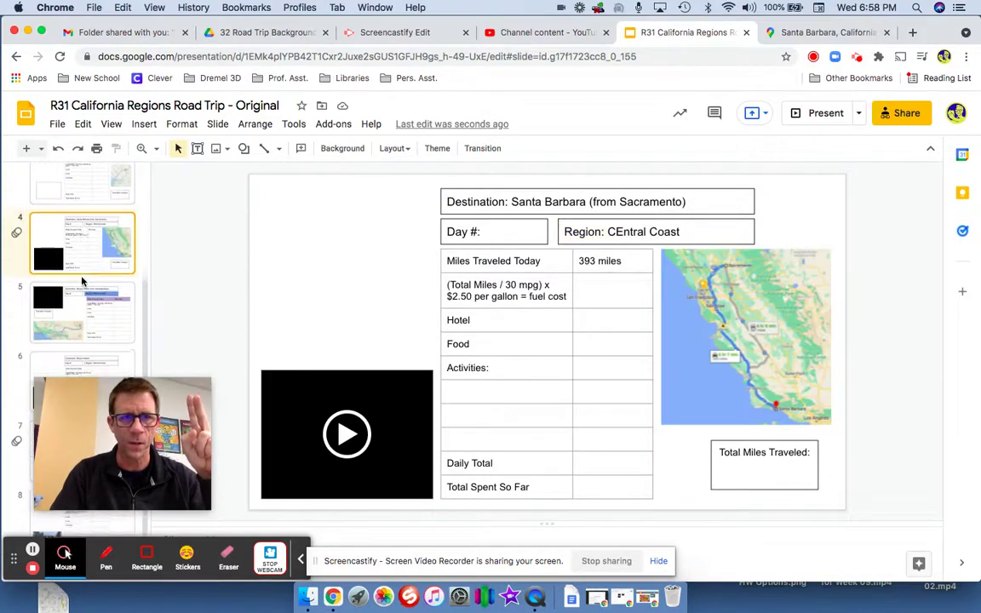
{"action": "left_click", "coordinate": [498, 231]}
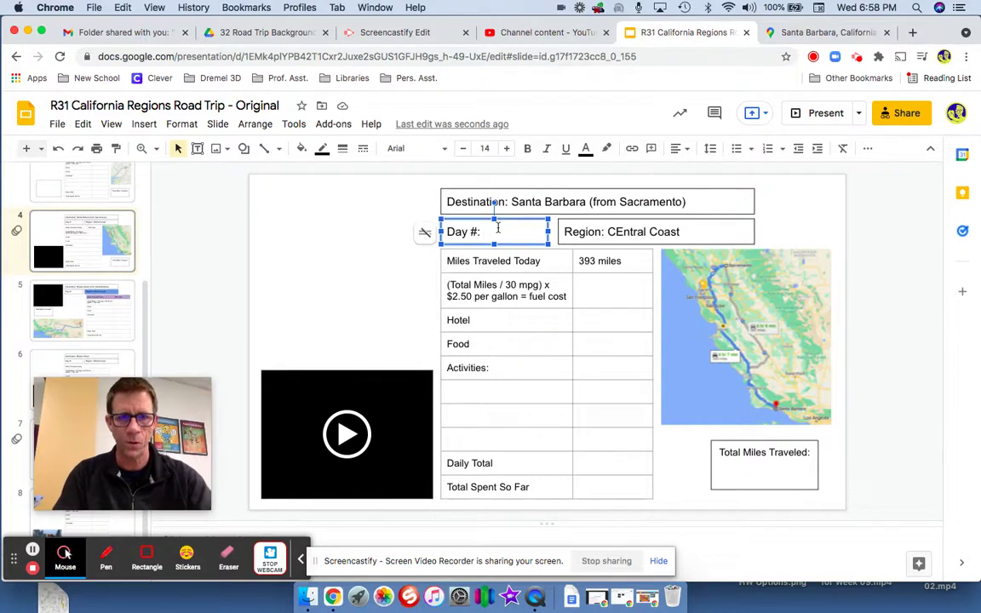
{"action": "type", "text": "2"}
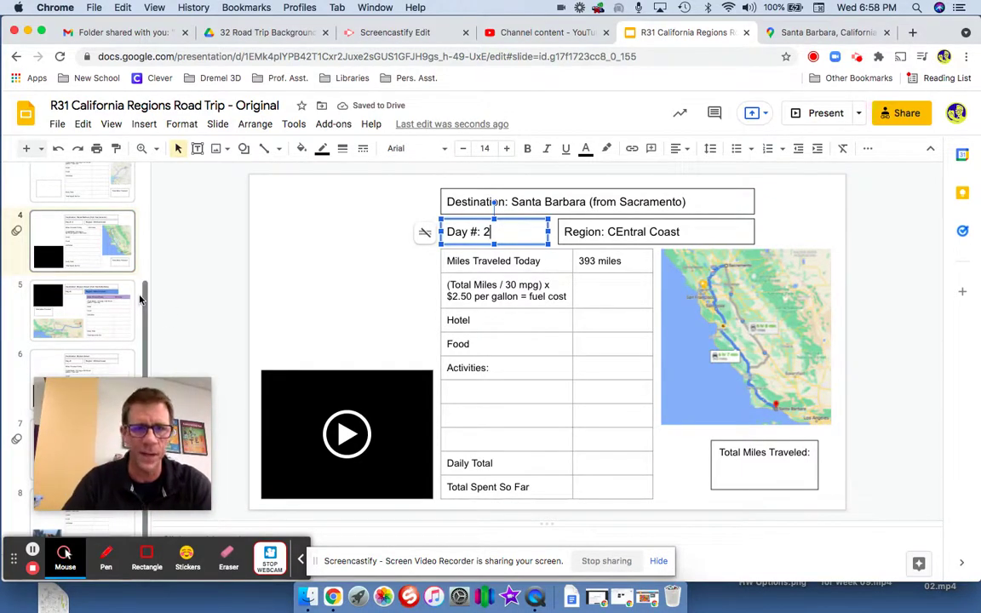
{"action": "left_click", "coordinate": [659, 561]}
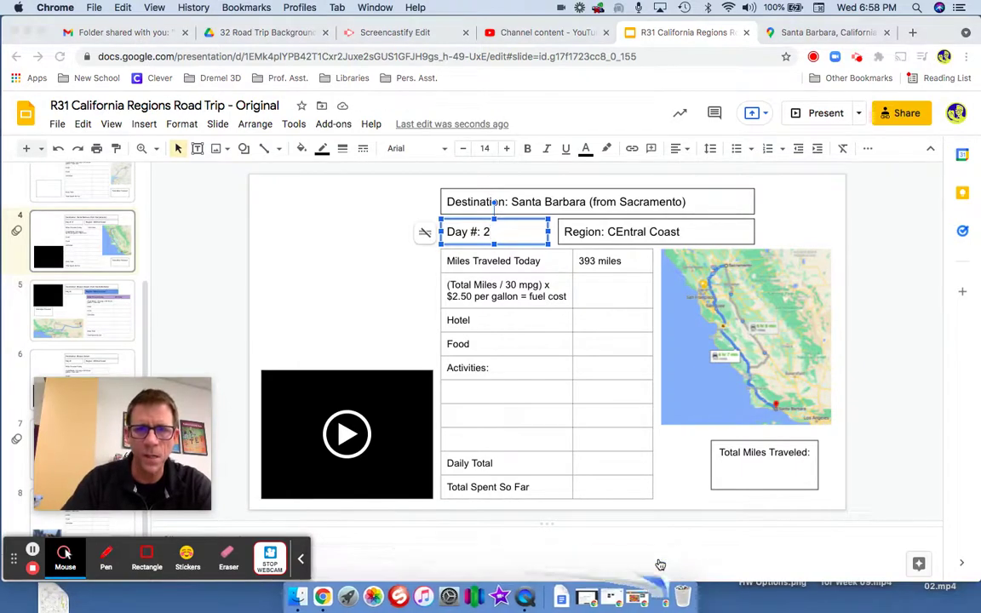